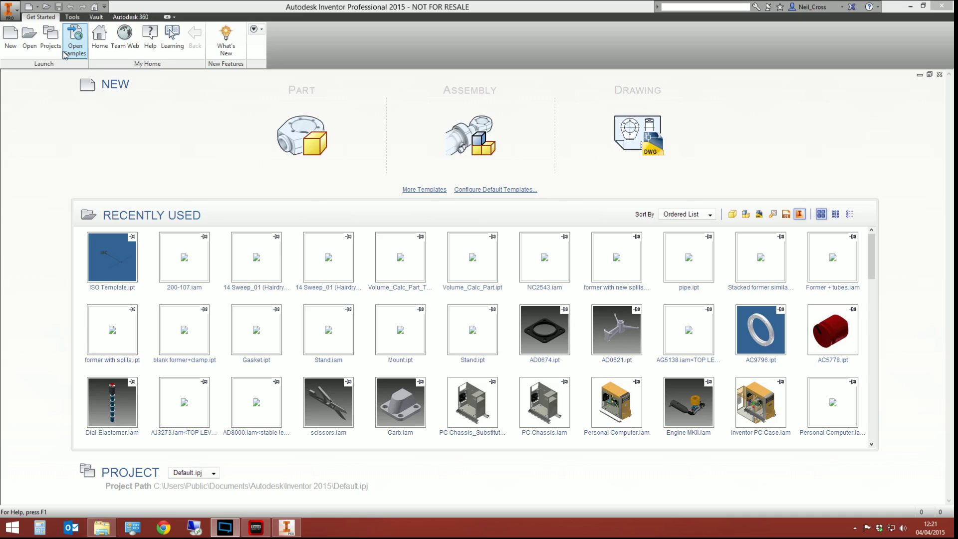
- Open the project manager and move its window clear of the centre
click(245, 6)
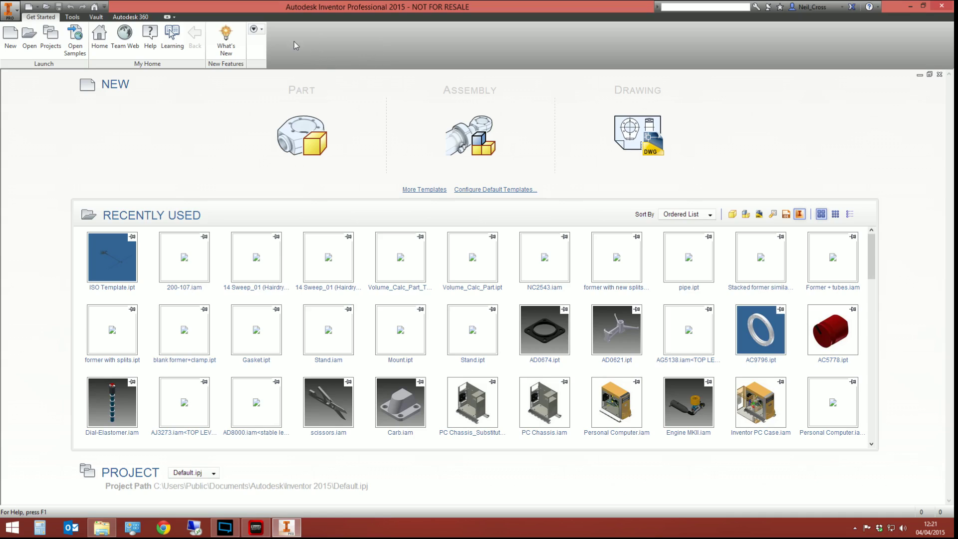
click(55, 46)
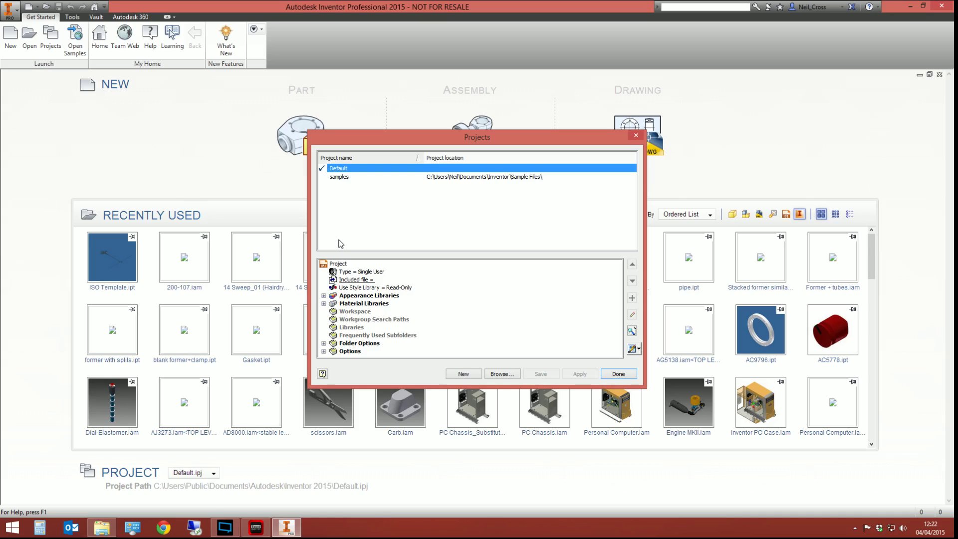
drag(456, 133, 315, 72)
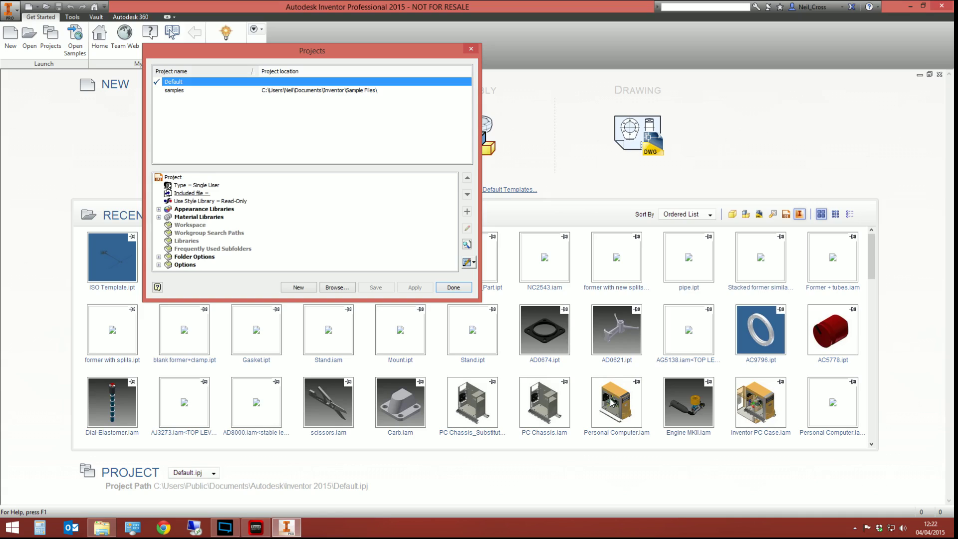
- Examine the Workspace entry of the Default project and compare its settings with those of the samples project
click(197, 225)
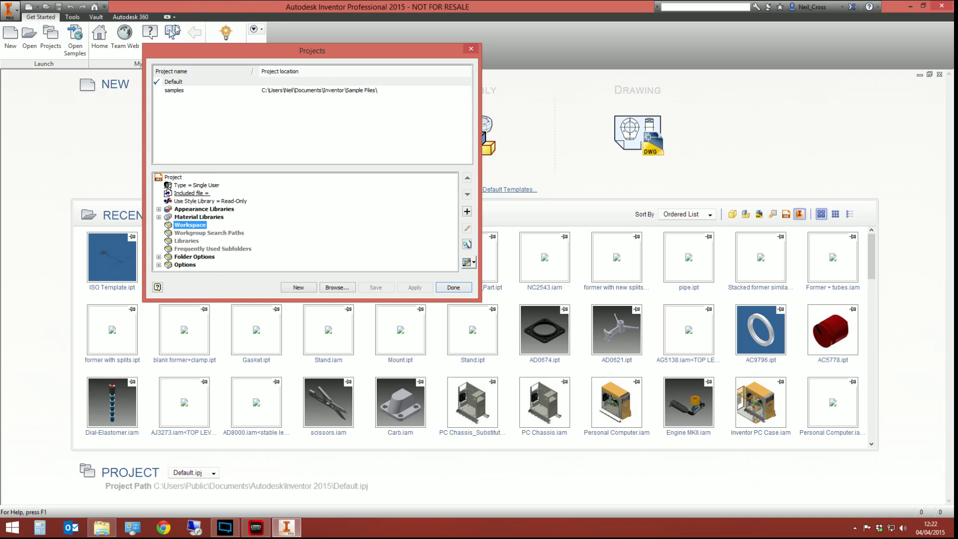
click(172, 89)
click(172, 84)
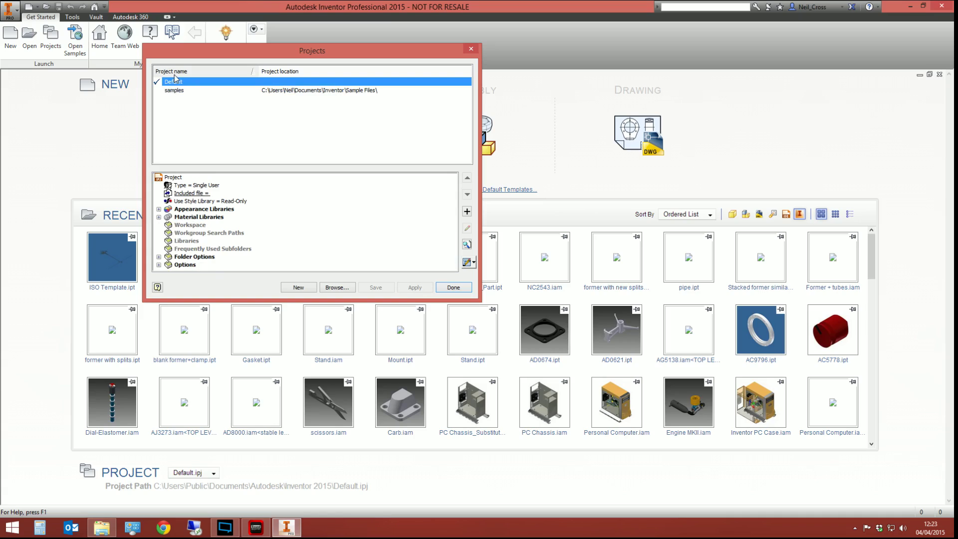
click(193, 226)
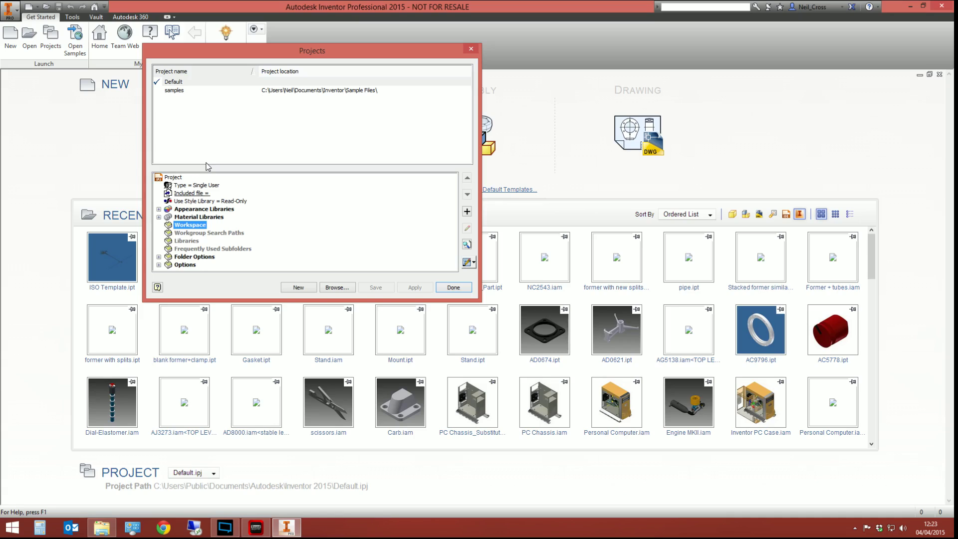
click(181, 83)
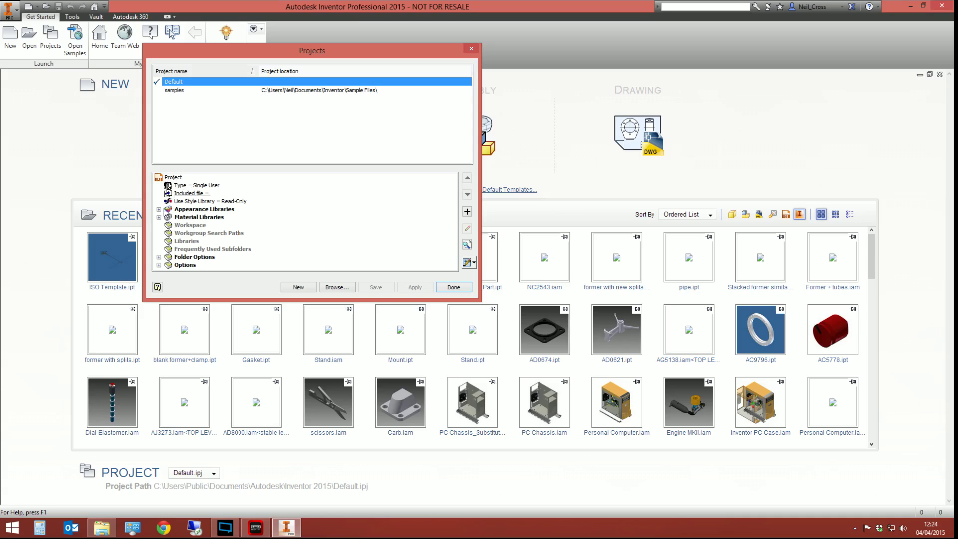
click(173, 91)
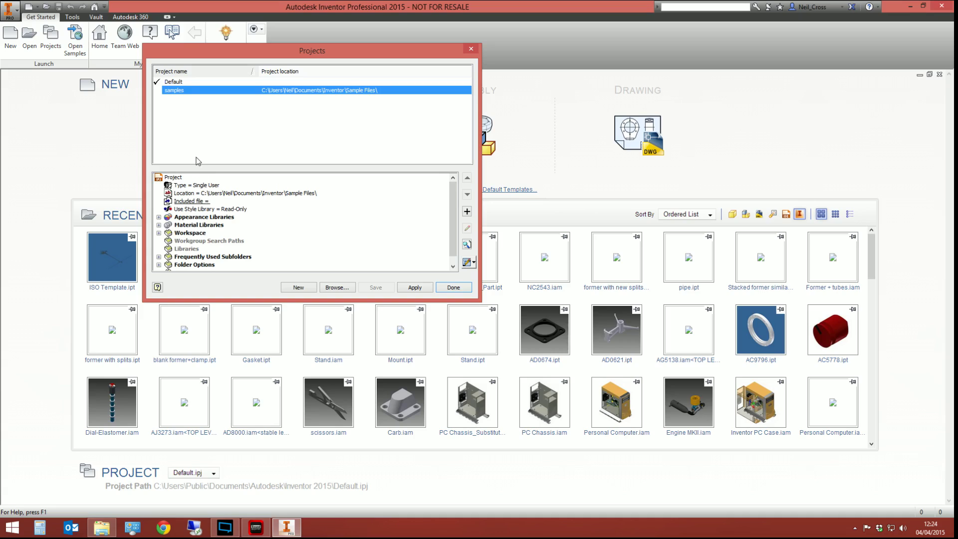
click(178, 82)
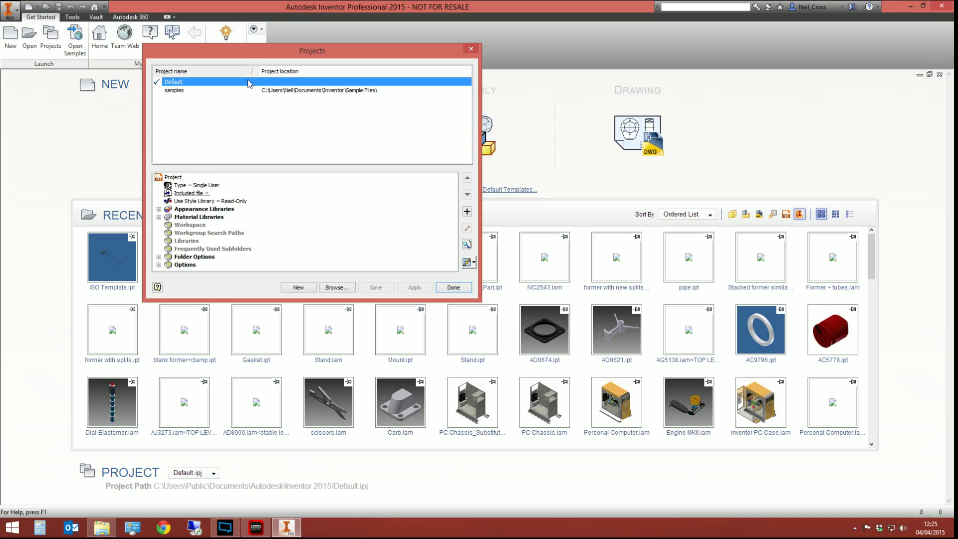
- Start a new single user project and name it Company XYZ
click(294, 288)
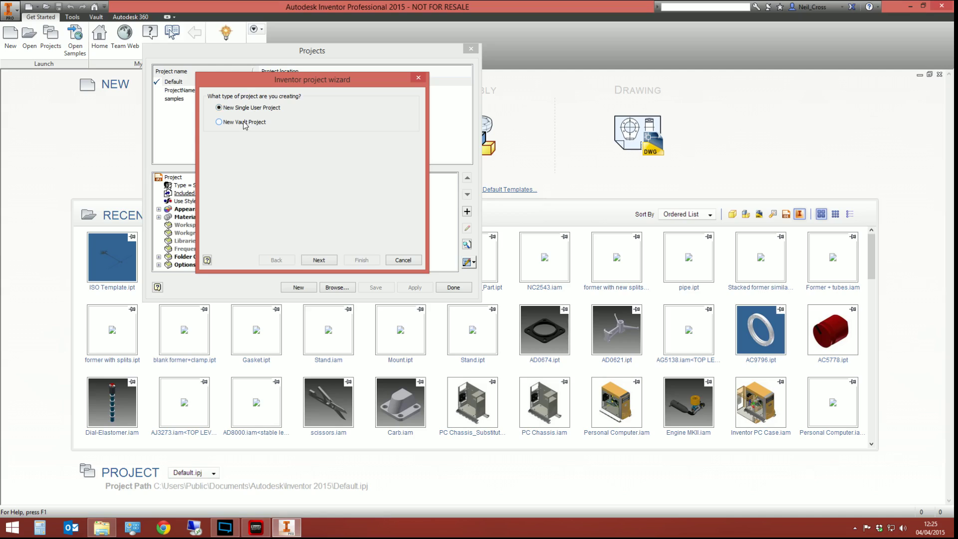
click(319, 260)
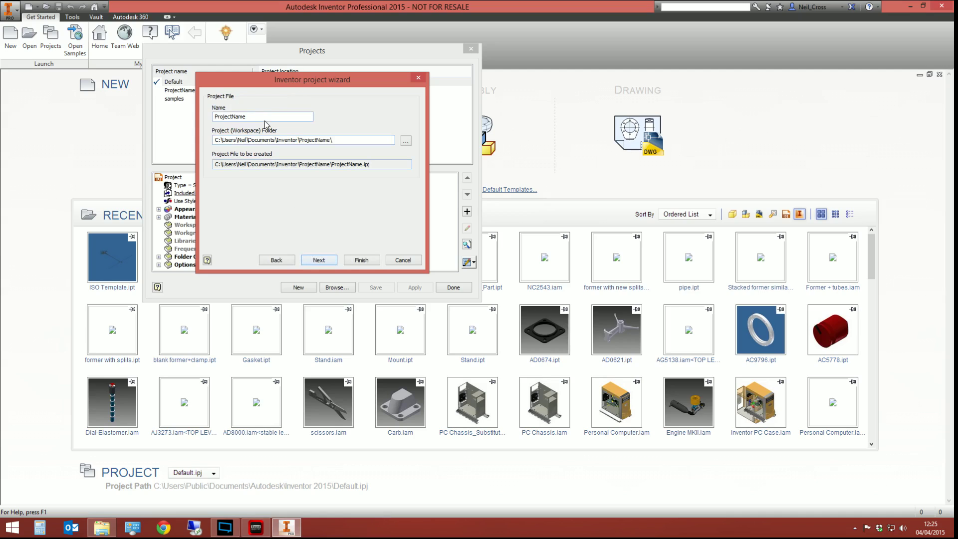
drag(255, 118, 214, 117)
text(C)
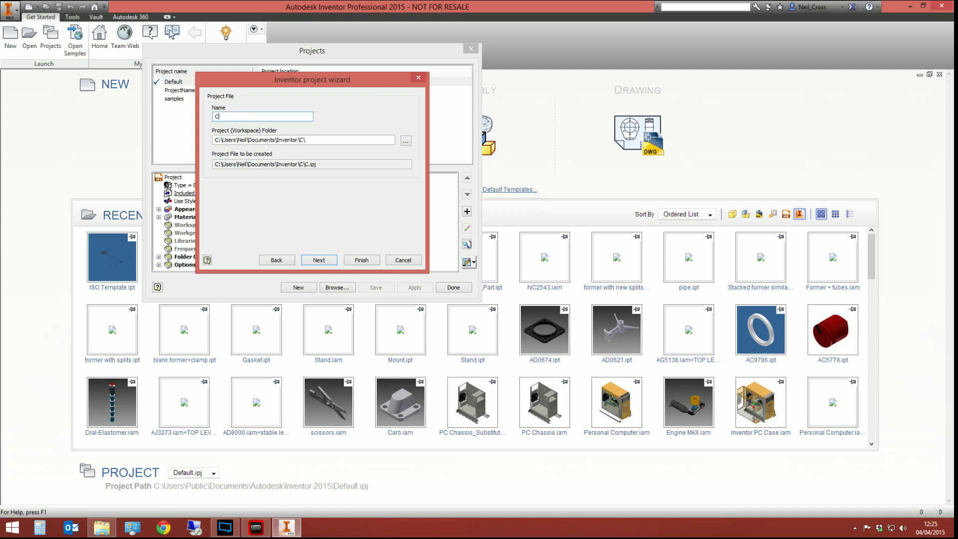
text(ompany XYZ)
drag(346, 140, 187, 142)
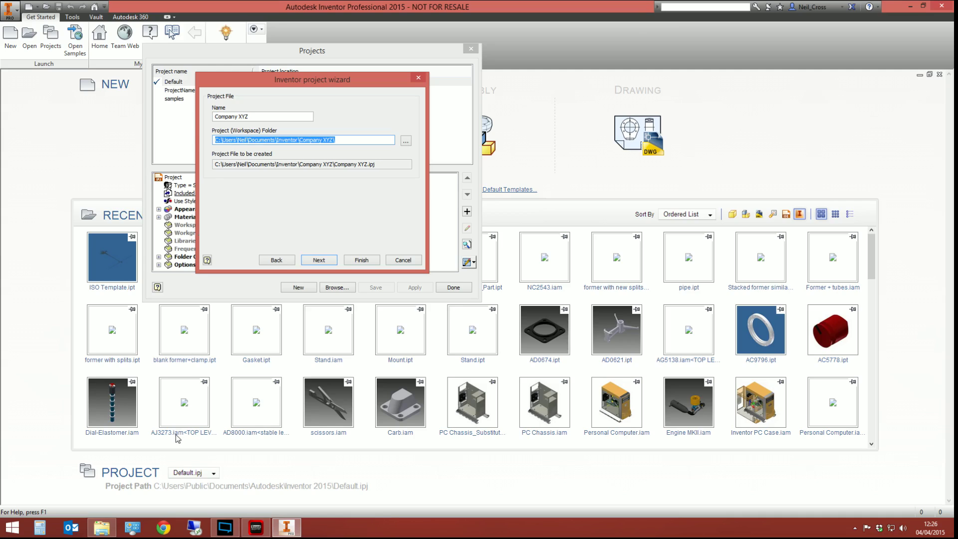
- Switch to File Explorer, create a folder named Company XYZ on the 2TB Storage (E:) drive, and return to the Inventor project wizard
click(102, 527)
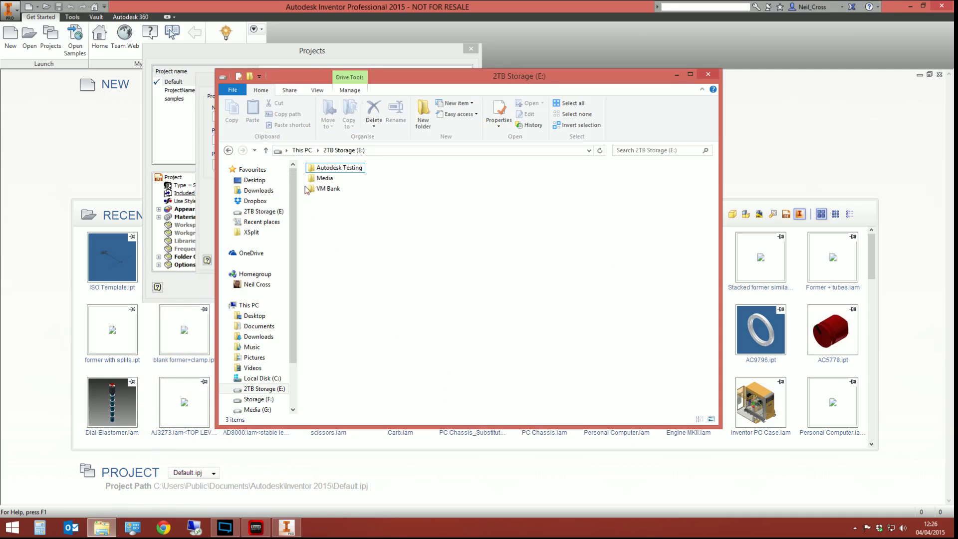
click(302, 150)
click(344, 266)
click(496, 264)
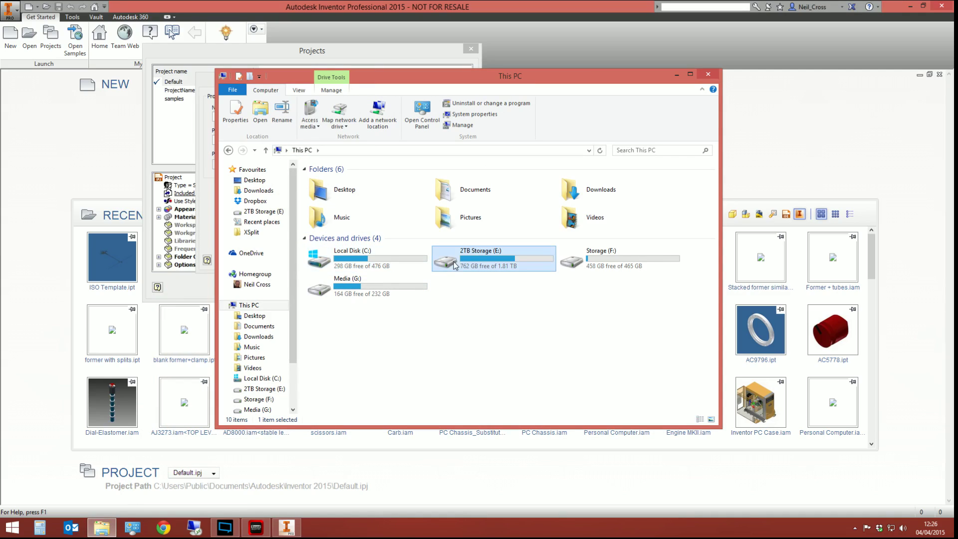
double_click(492, 259)
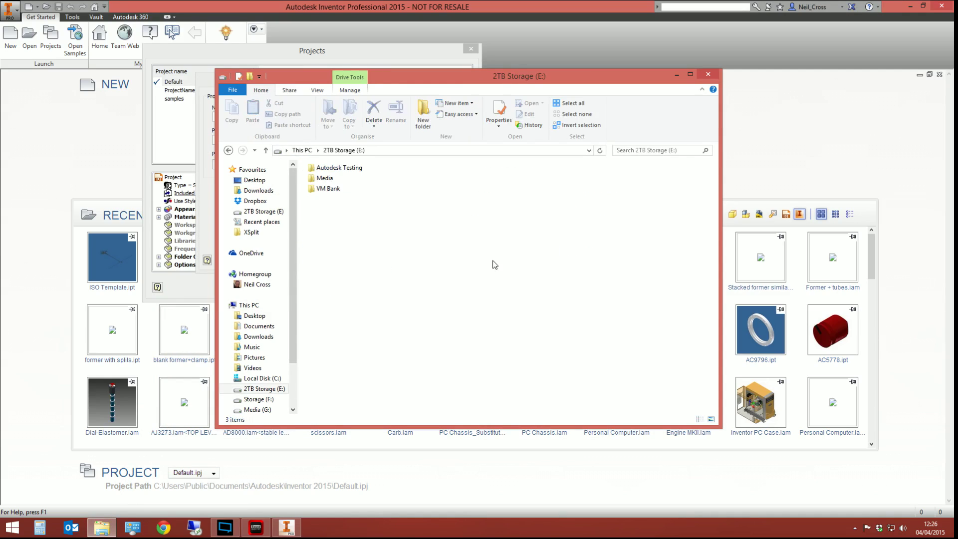
key(ctrl+shift+n)
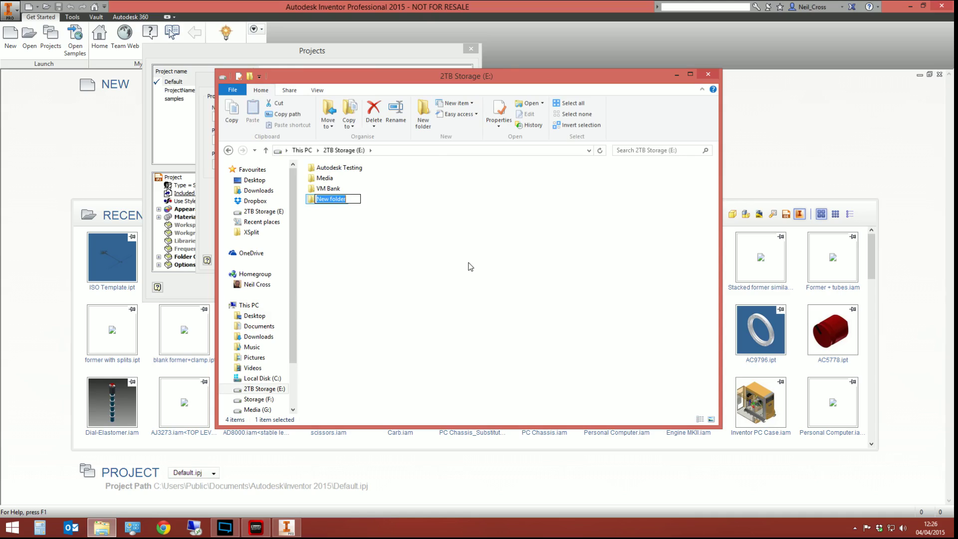
text(Company XYZ)
key(Return)
double_click(341, 199)
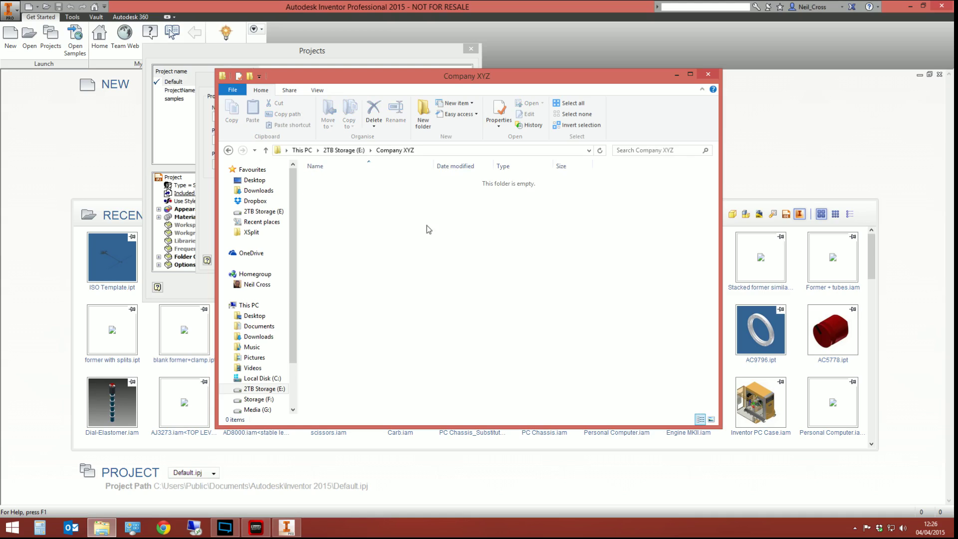
click(677, 74)
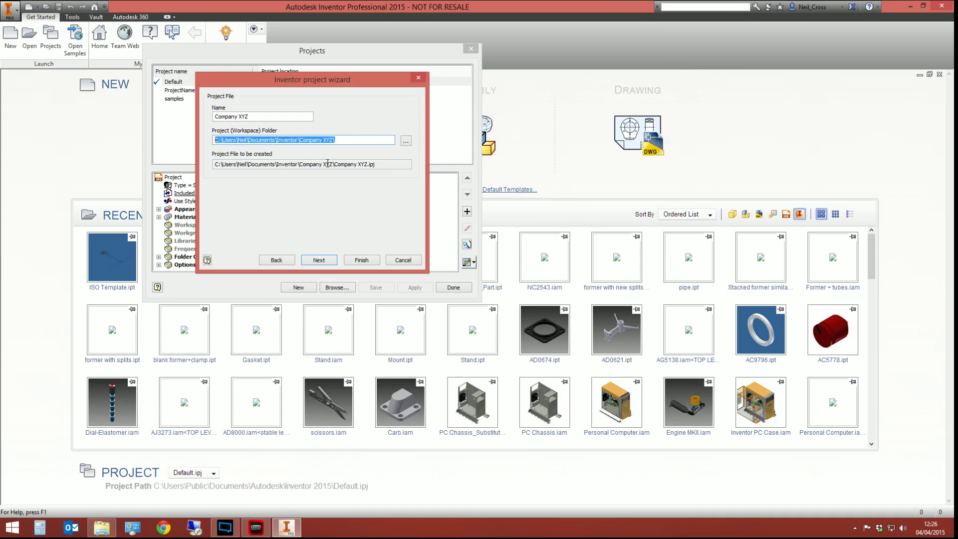
- Set the project workspace folder to the Company XYZ folder on the E: drive
click(358, 140)
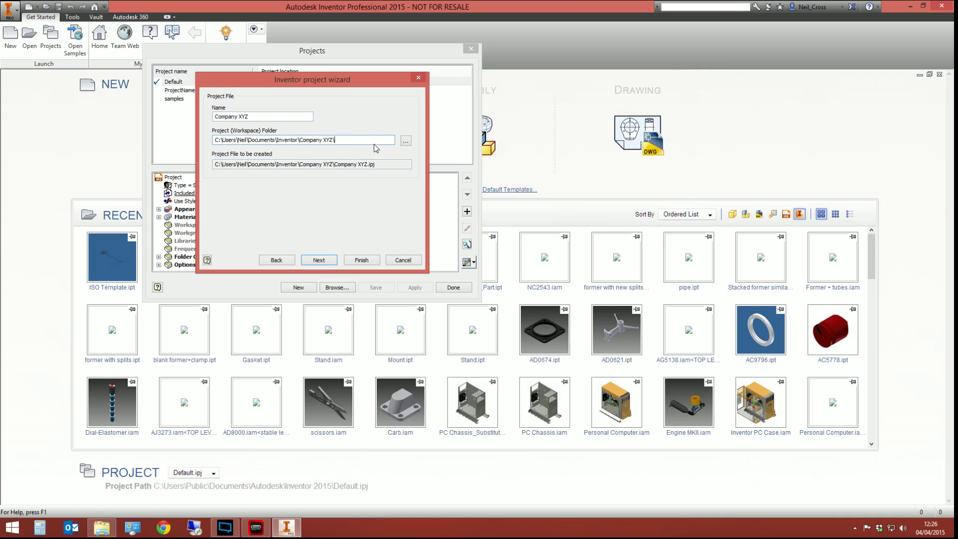
click(406, 141)
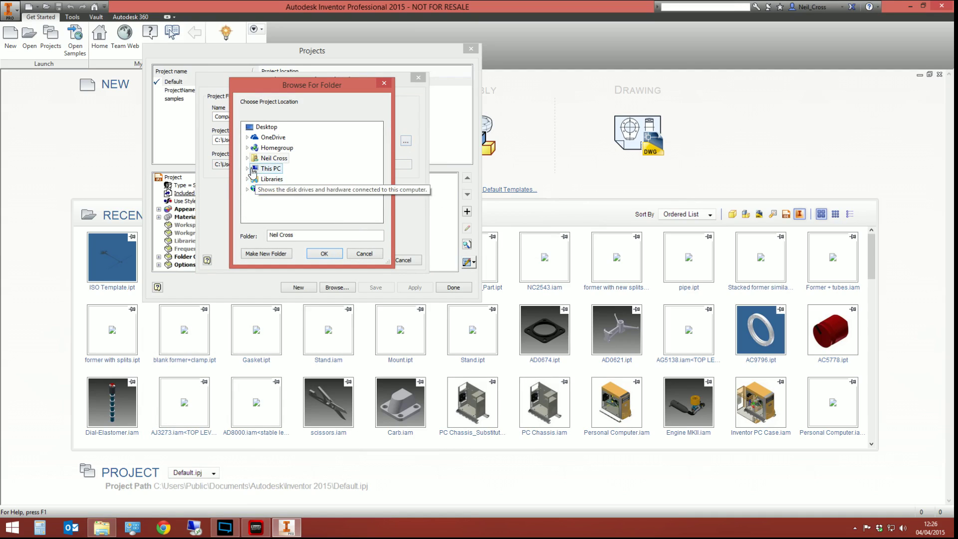
click(248, 169)
click(252, 211)
click(289, 189)
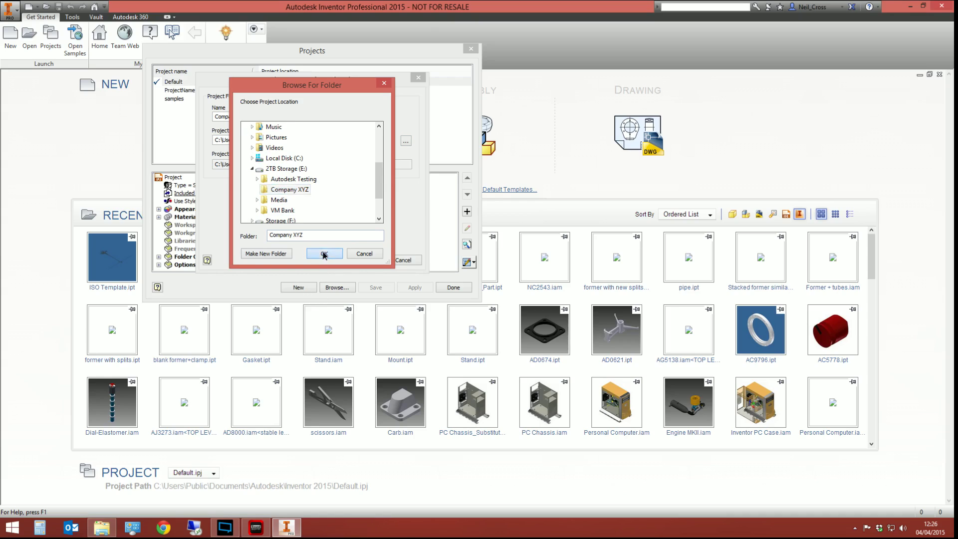
click(324, 254)
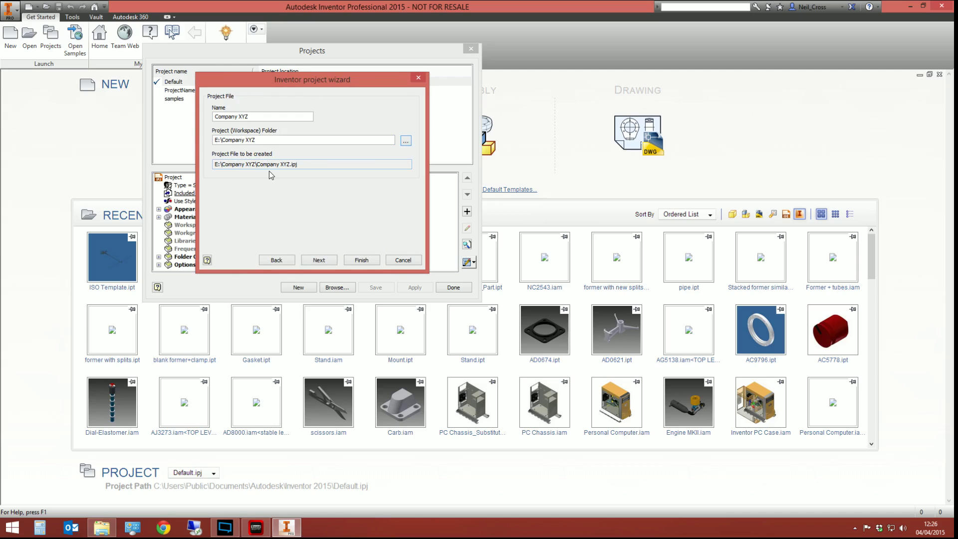
- Finish creating the project without adding any libraries and make Company XYZ the active project
drag(298, 164, 290, 170)
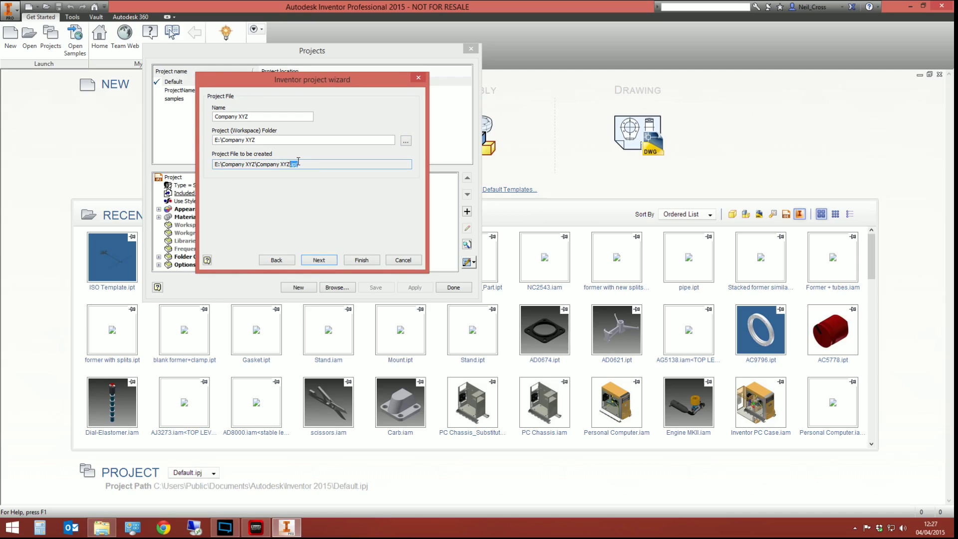
click(322, 260)
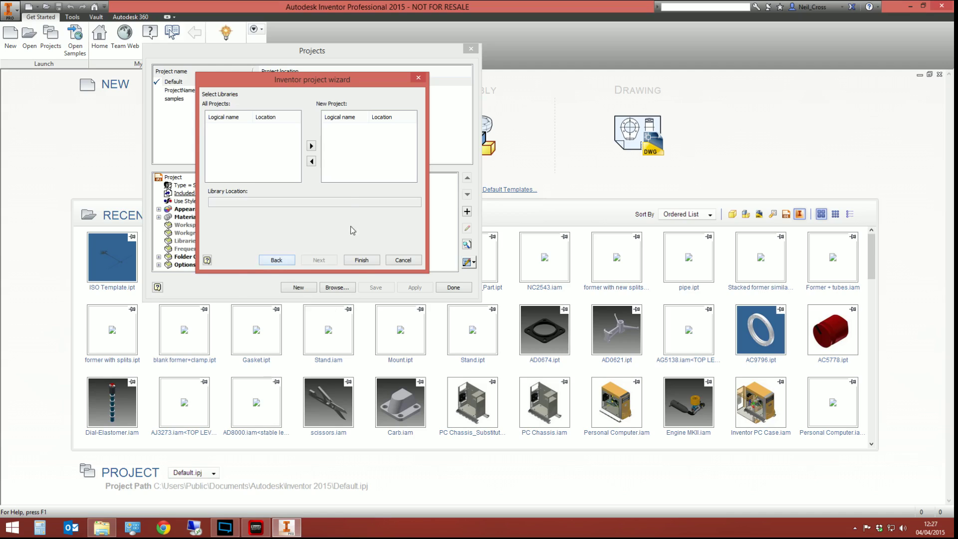
click(350, 202)
click(375, 260)
click(183, 84)
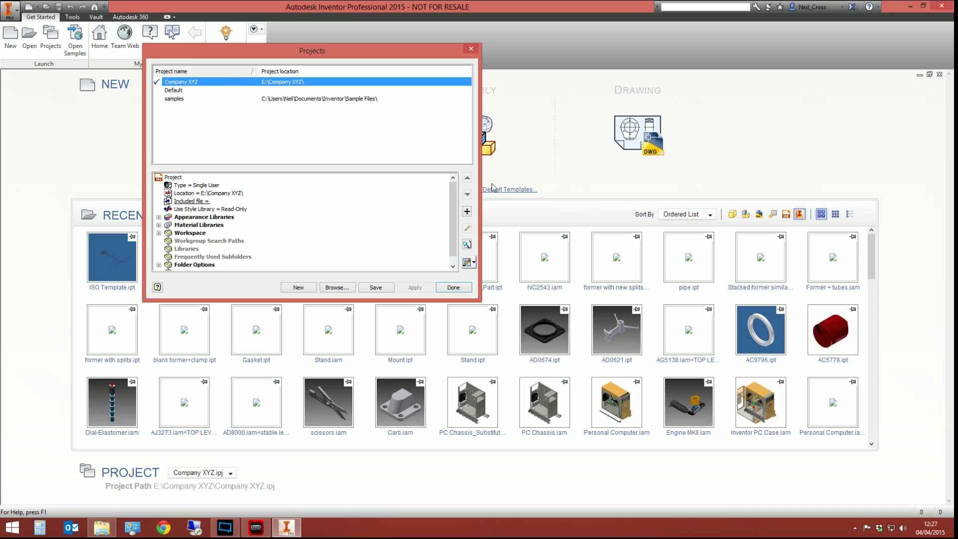
- Switch the active project back and forth between Default and Company XYZ, ending on Company XYZ
double_click(180, 91)
double_click(175, 82)
double_click(174, 91)
click(175, 84)
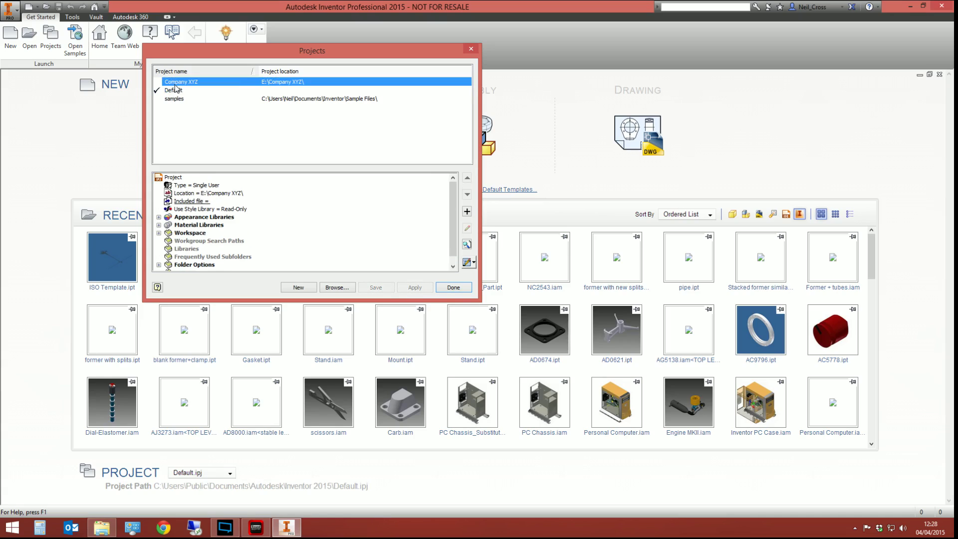
right_click(174, 87)
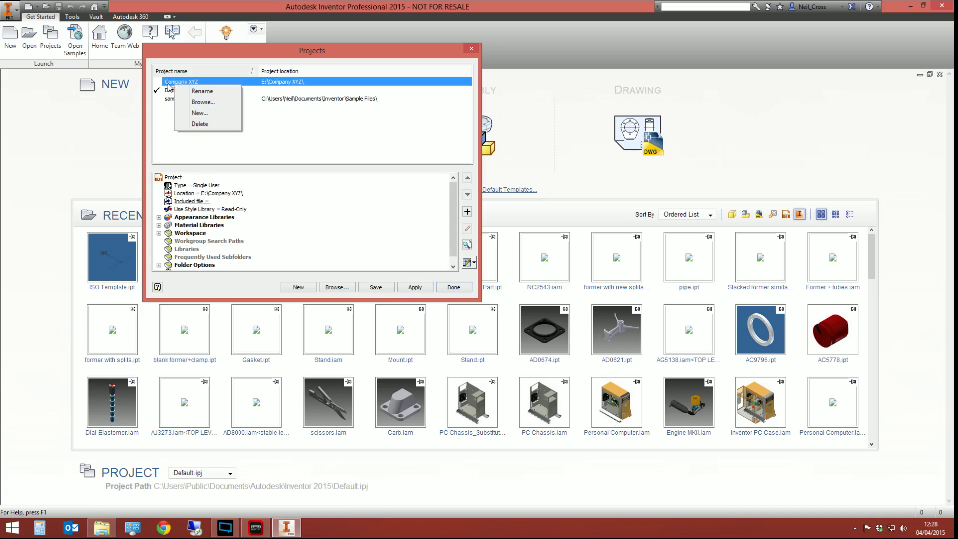
click(169, 86)
double_click(170, 84)
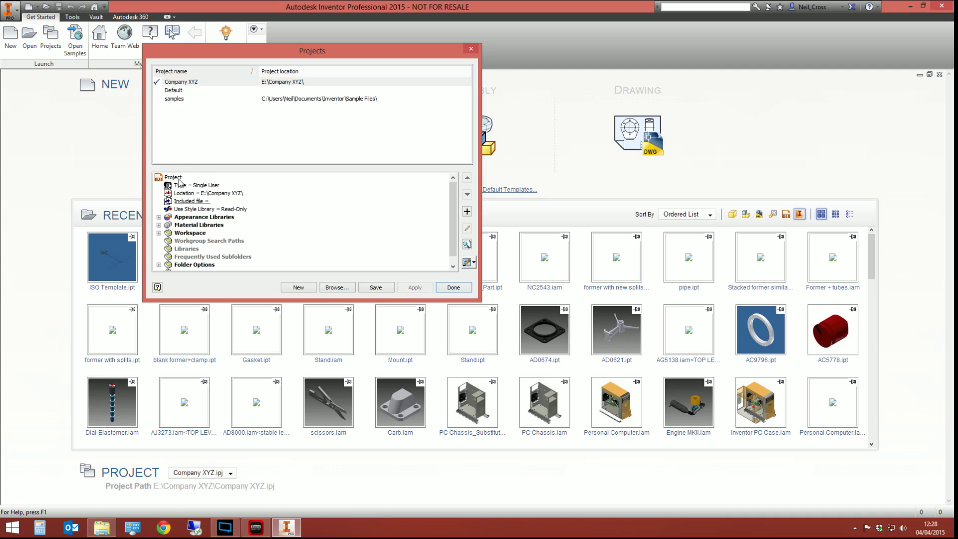
click(174, 86)
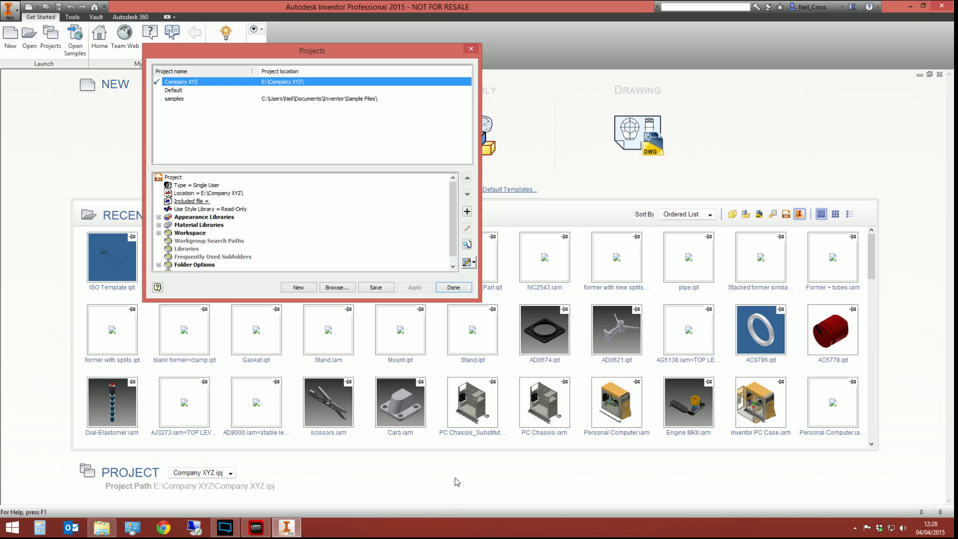
- Switch to File Explorer and create a subfolder named Parts in the Company XYZ project folder
click(107, 534)
key(Down)
key(Down)
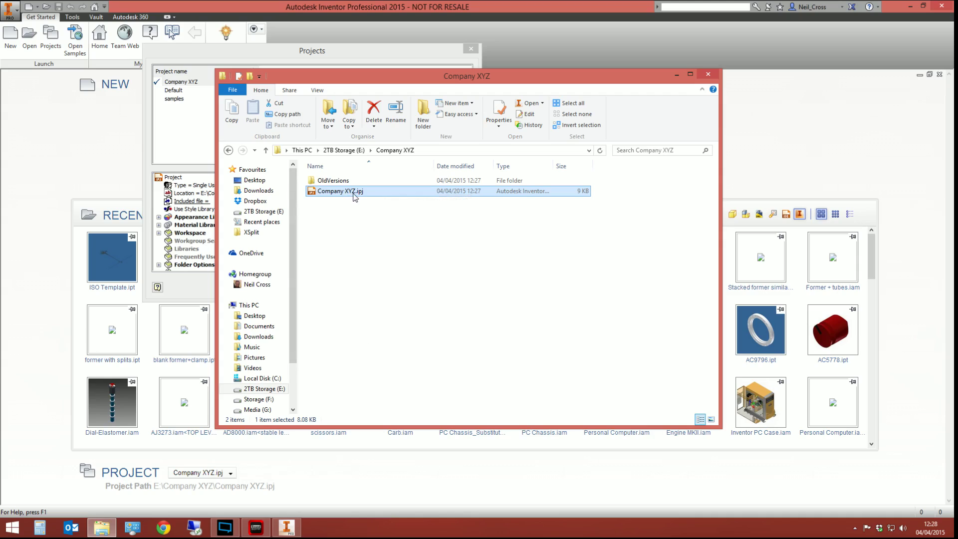
click(361, 222)
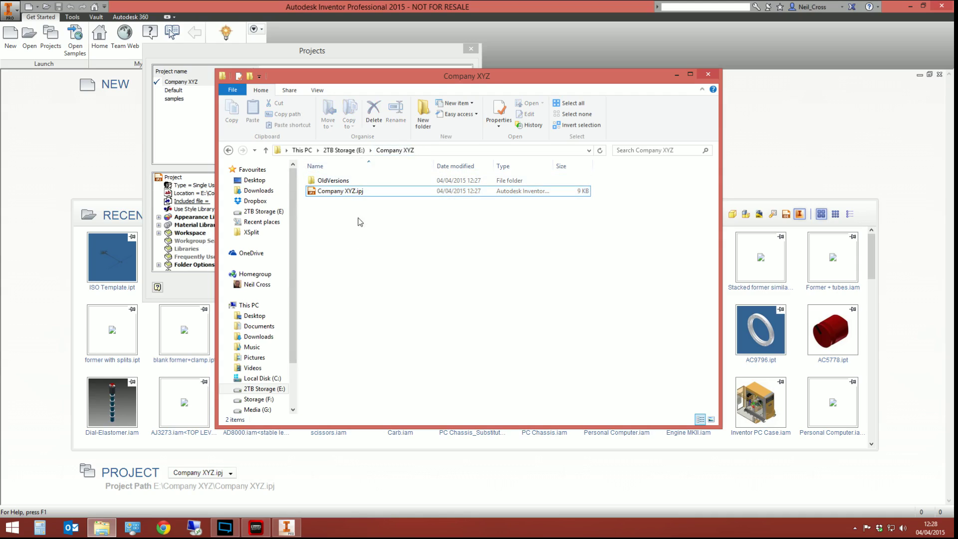
click(420, 124)
text(Part)
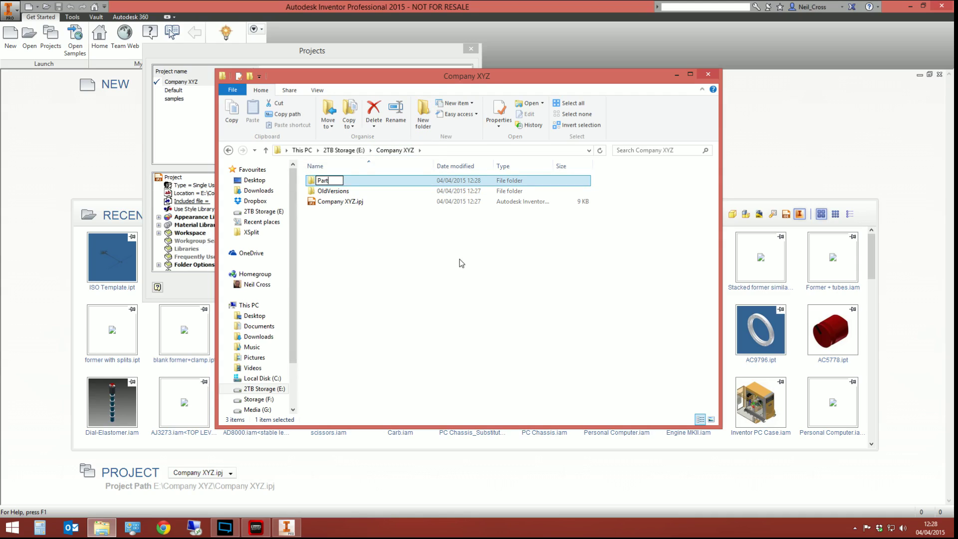
text(s)
key(Return)
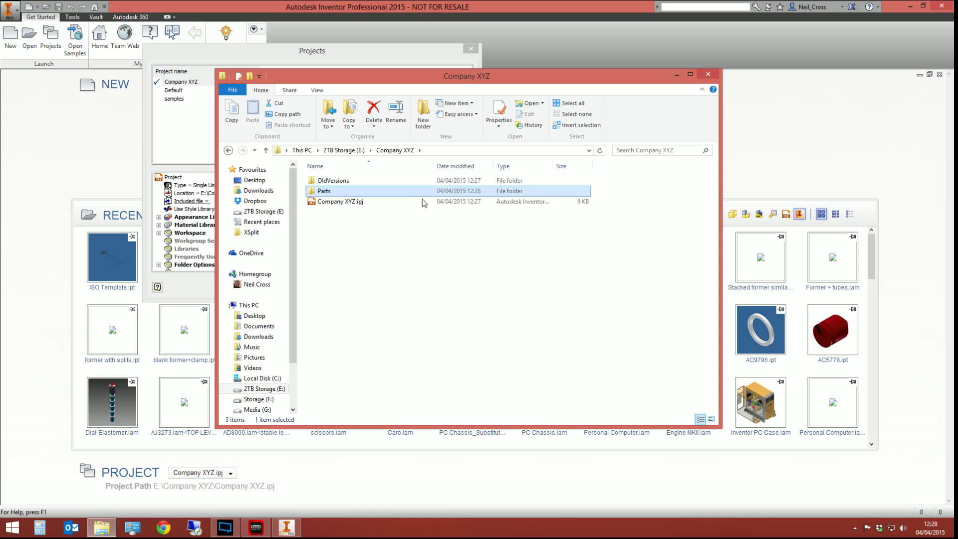
- Create two more subfolders in the Company XYZ folder, named Assemblies and Drawings
click(424, 114)
text(Assemblies)
key(Return)
click(423, 113)
text(Drawings)
key(Return)
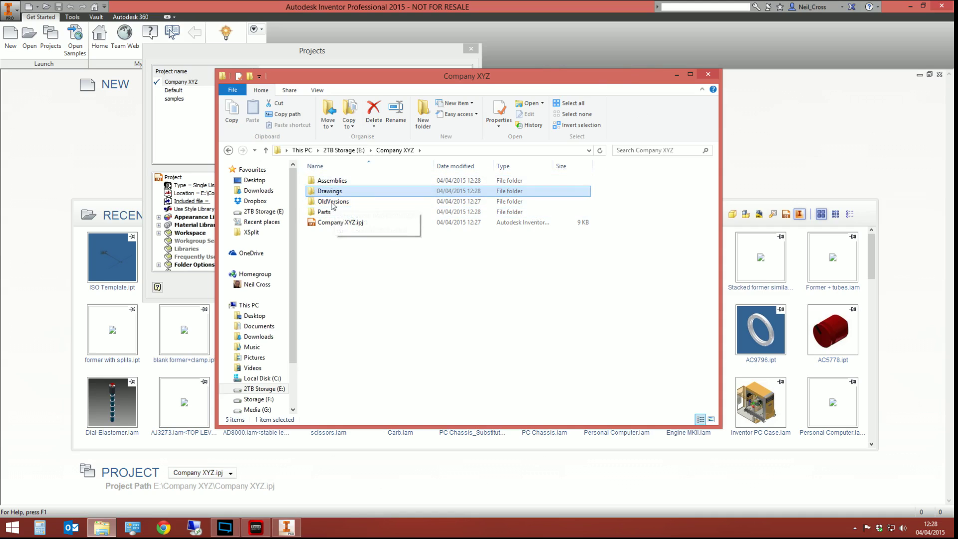
- Close the File Explorer window and finish with the Projects dialog in Inventor
click(707, 75)
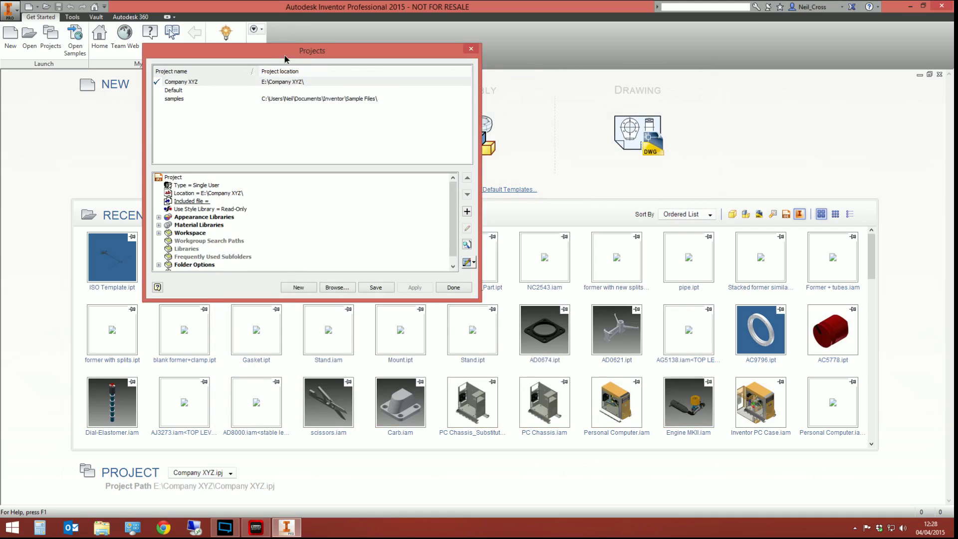
drag(286, 56, 325, 58)
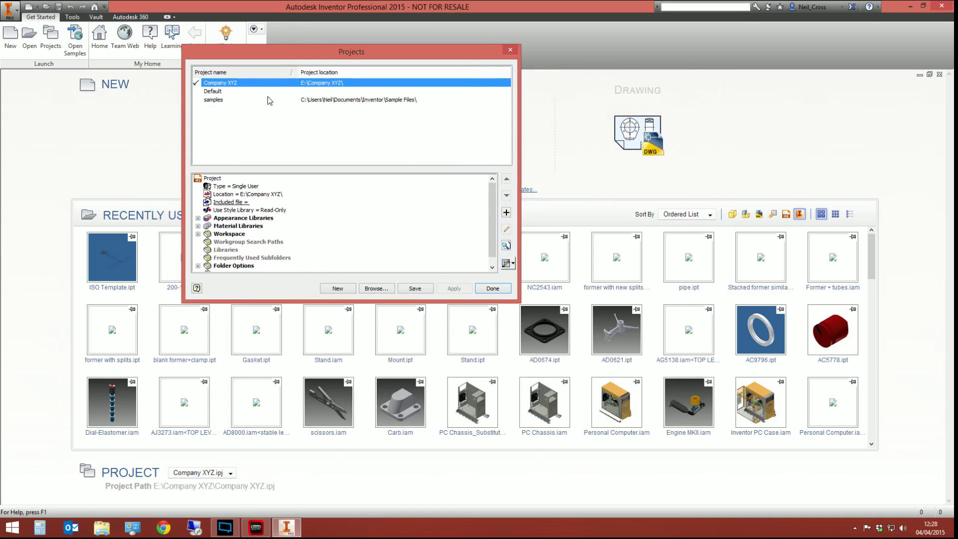
click(497, 290)
- Check the default Company XYZ location and its subfolders when opening a file, and leave without opening anything
click(29, 40)
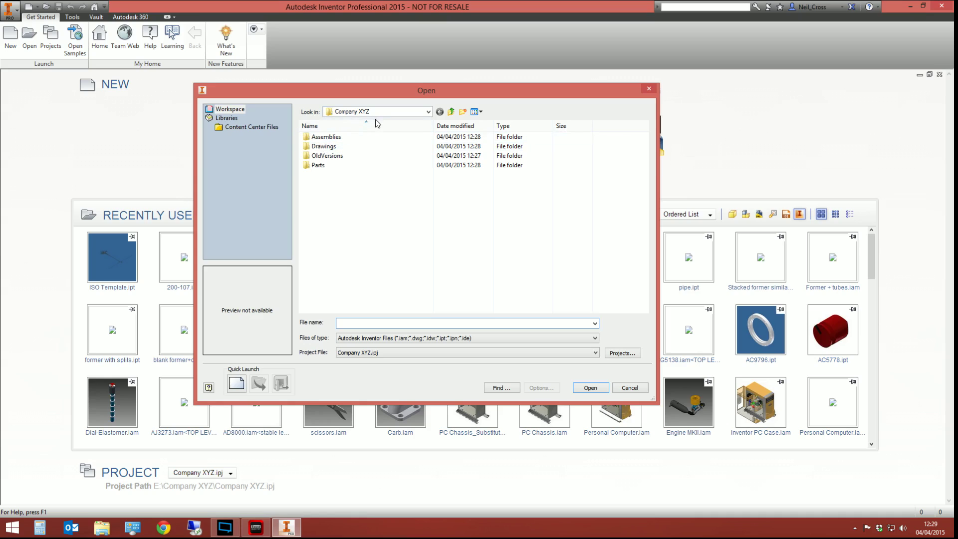
click(428, 112)
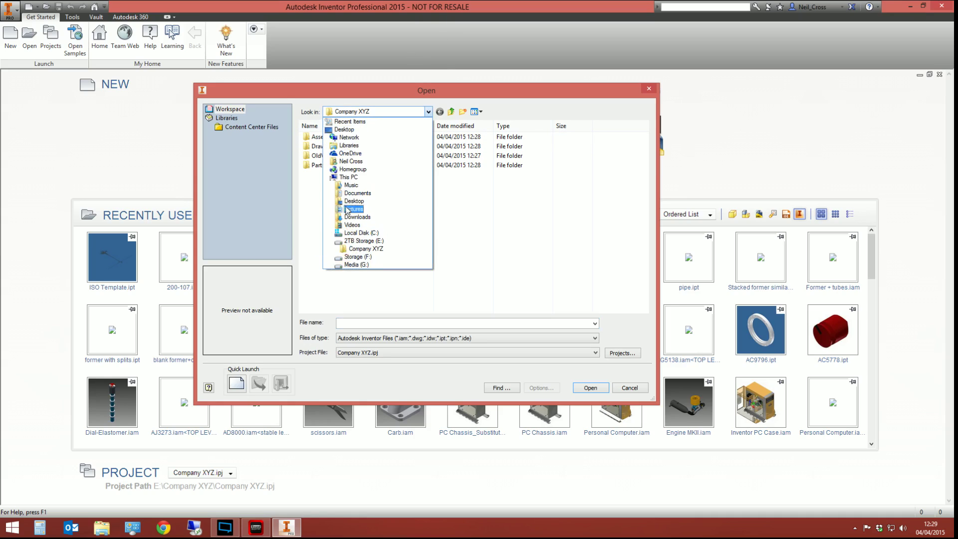
click(366, 112)
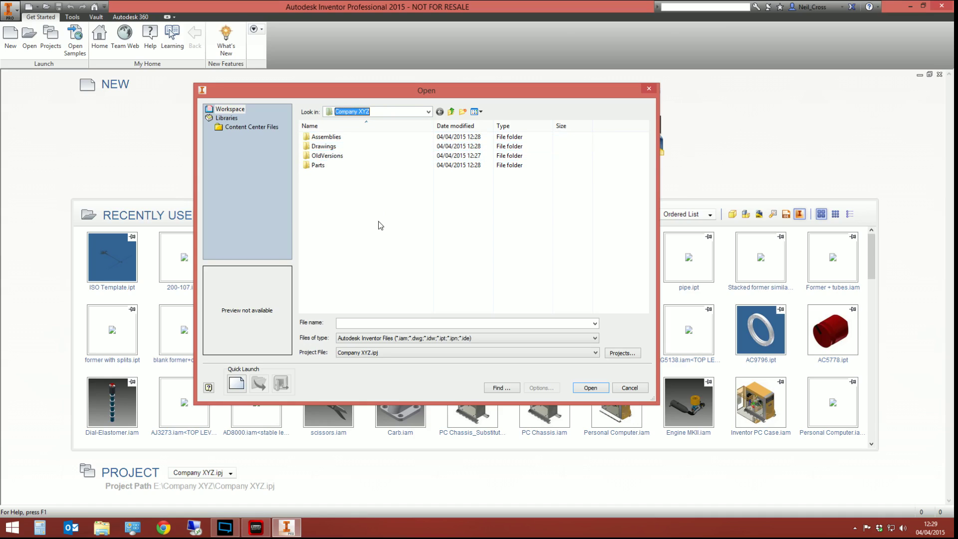
click(629, 388)
- Reopen the project settings and set Use Style Library to Read-Write for the Company XYZ project
click(50, 35)
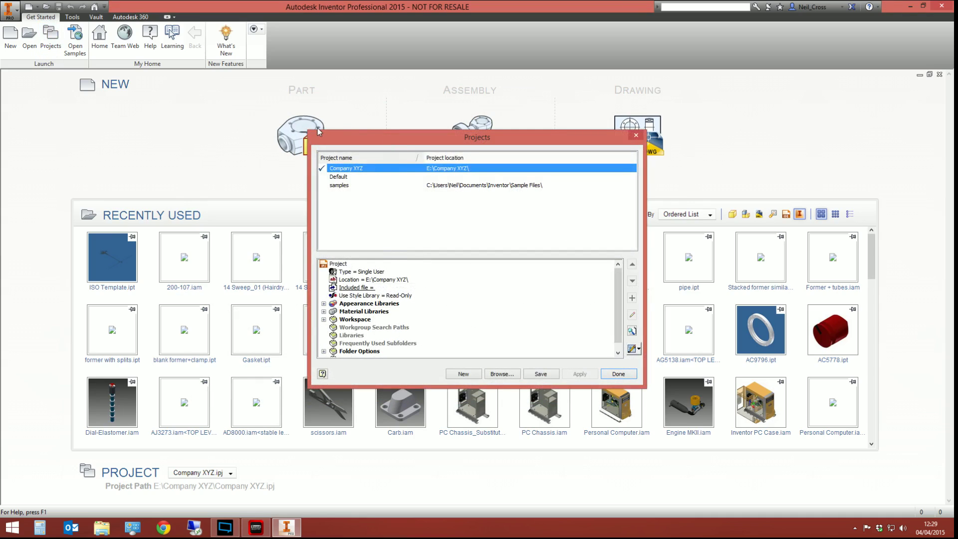
drag(313, 132, 275, 86)
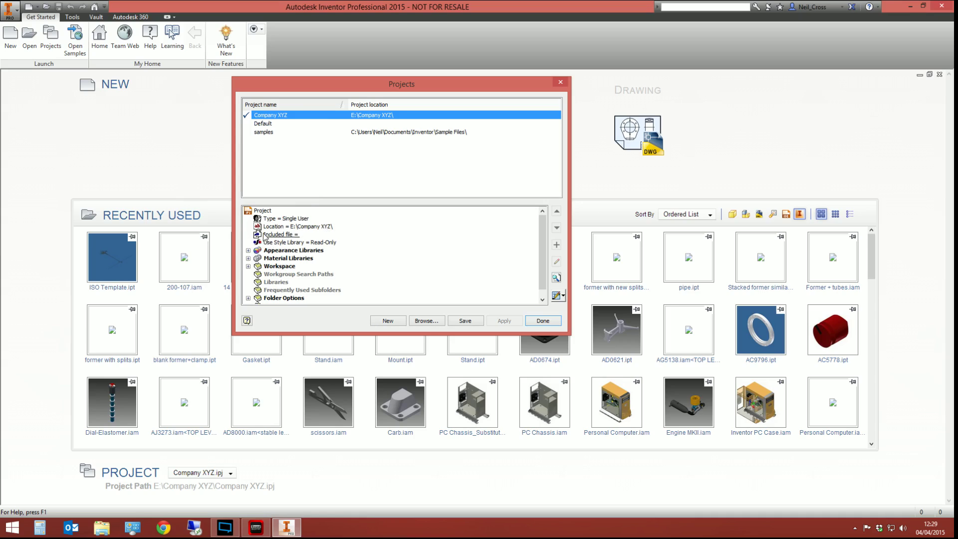
click(281, 245)
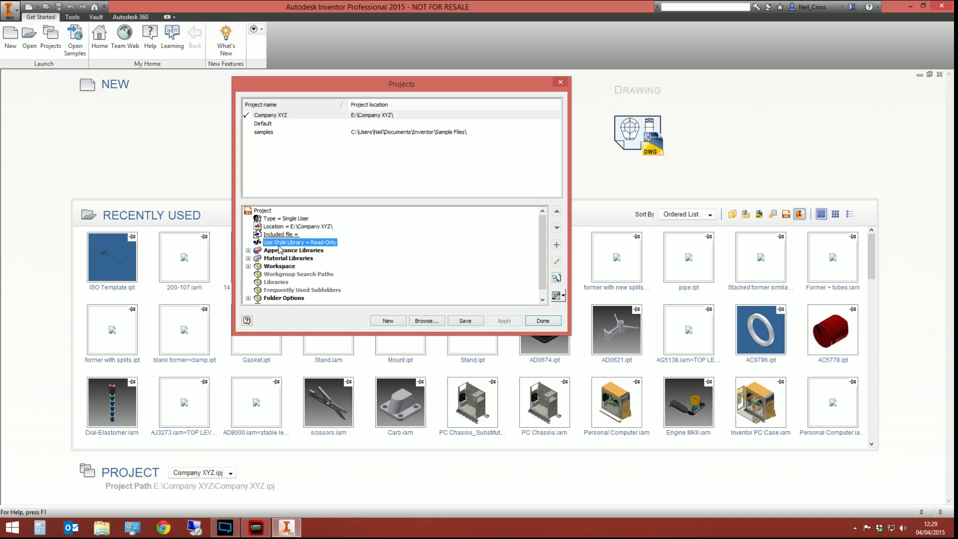
click(295, 244)
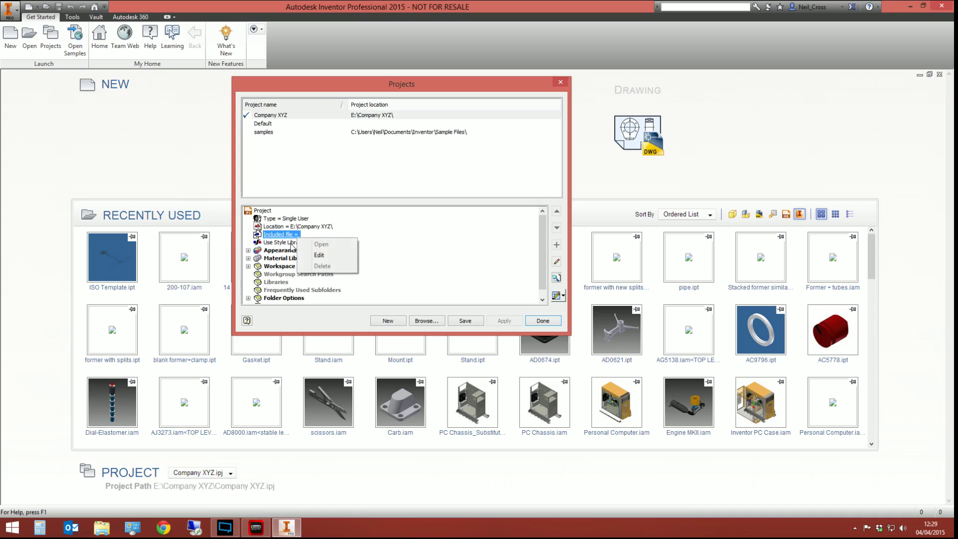
click(313, 249)
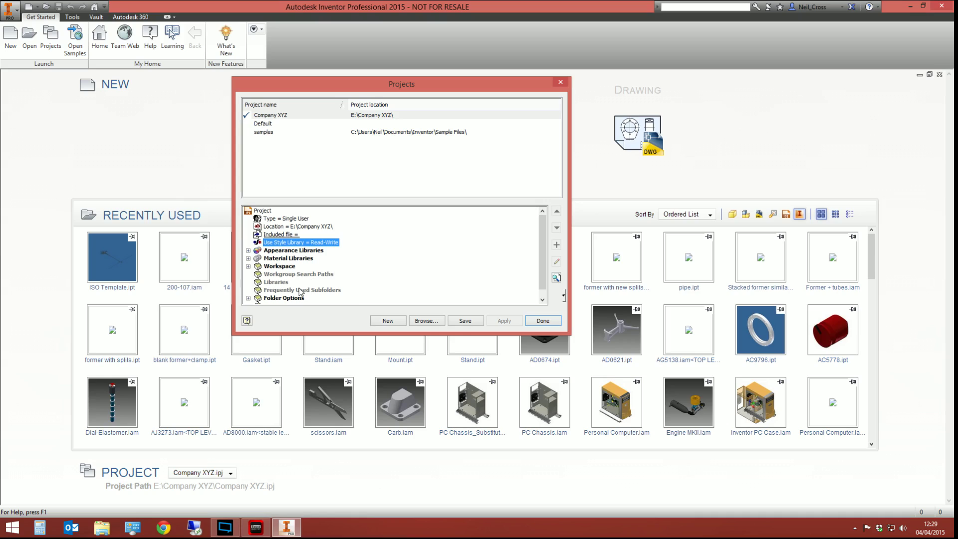
click(318, 243)
click(288, 254)
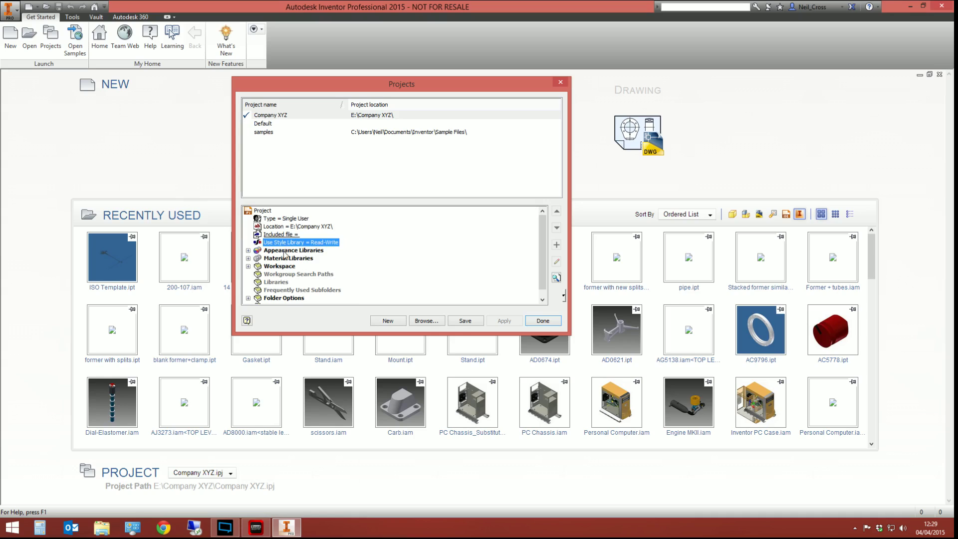
- Expand the project's appearance and material libraries and examine the options for adding or restoring libraries
click(248, 250)
click(248, 283)
scroll(257, 289, down, 1)
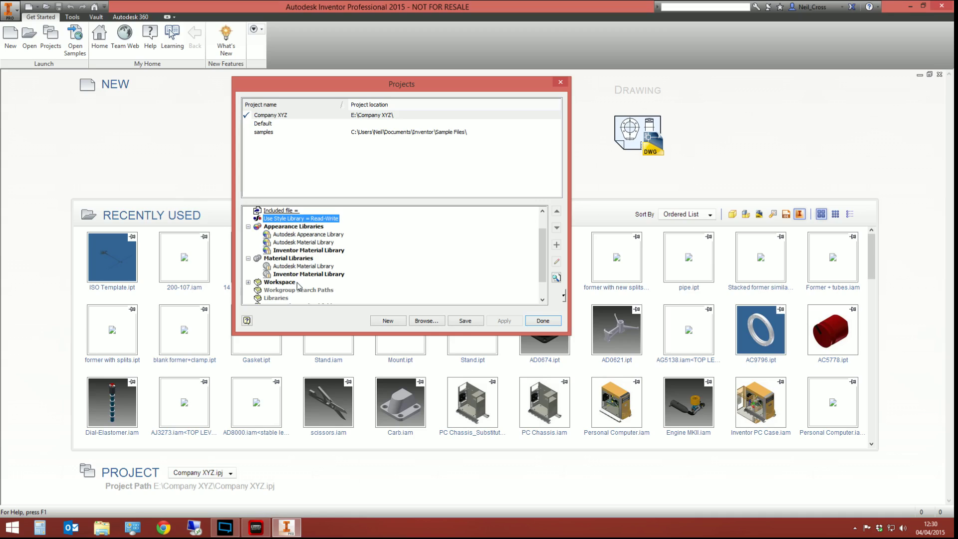
right_click(278, 228)
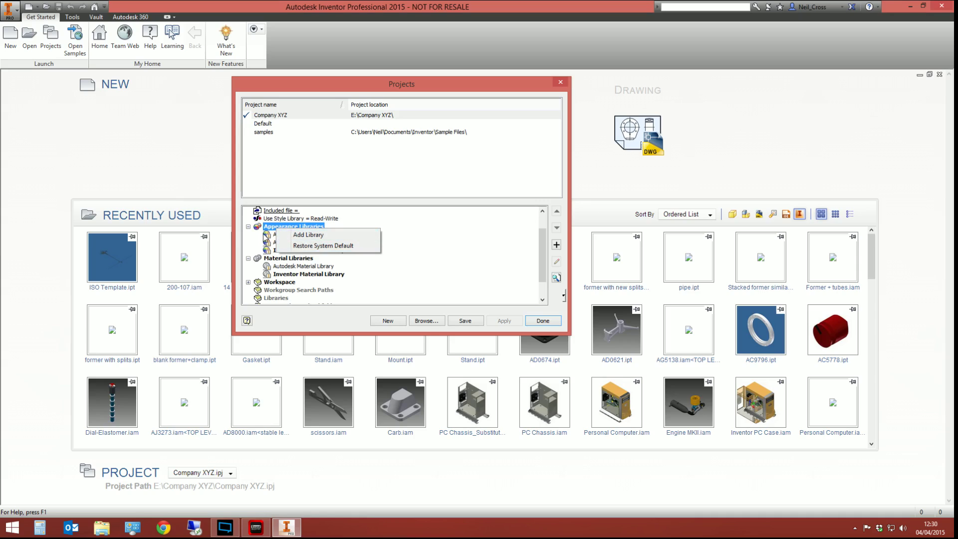
click(263, 230)
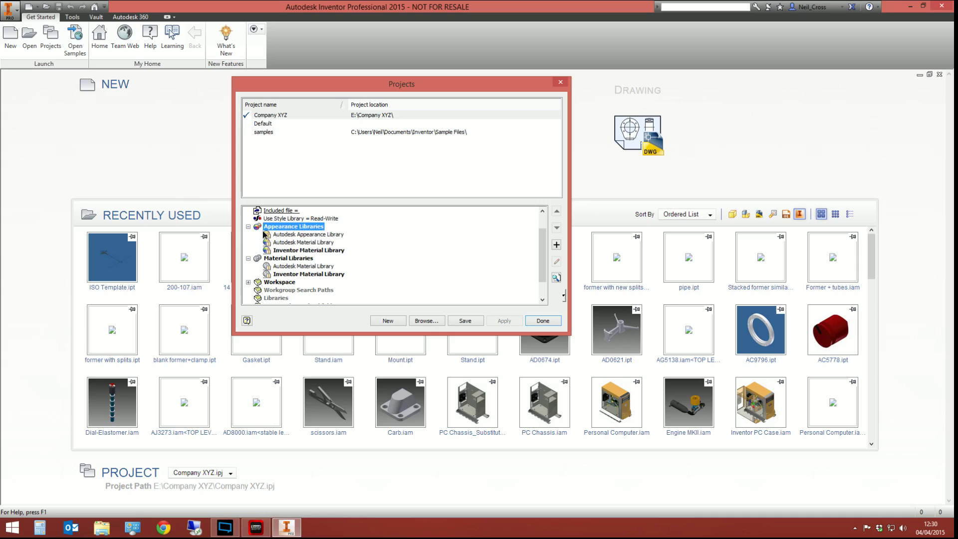
click(269, 259)
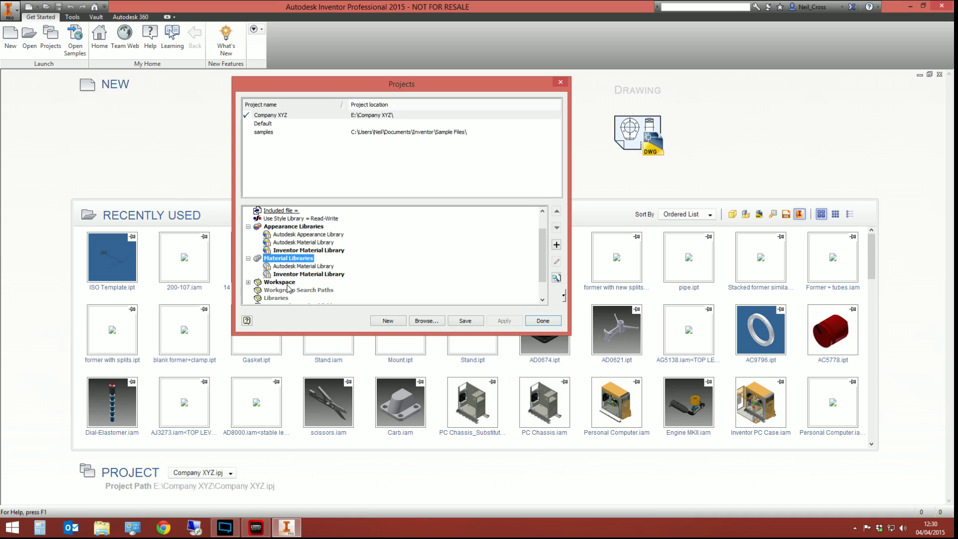
right_click(276, 261)
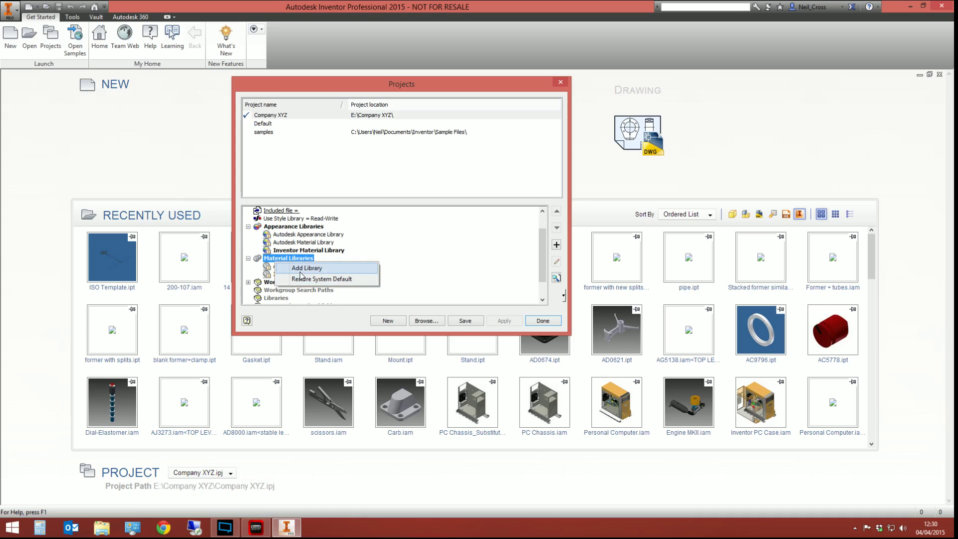
click(259, 256)
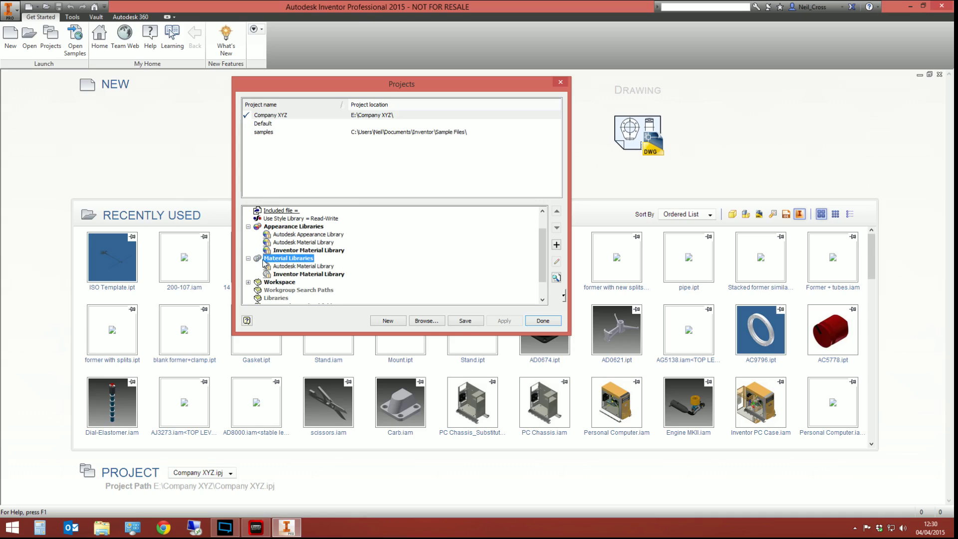
- Expand the Workspace section and inspect its editable folder path without changing it
click(248, 282)
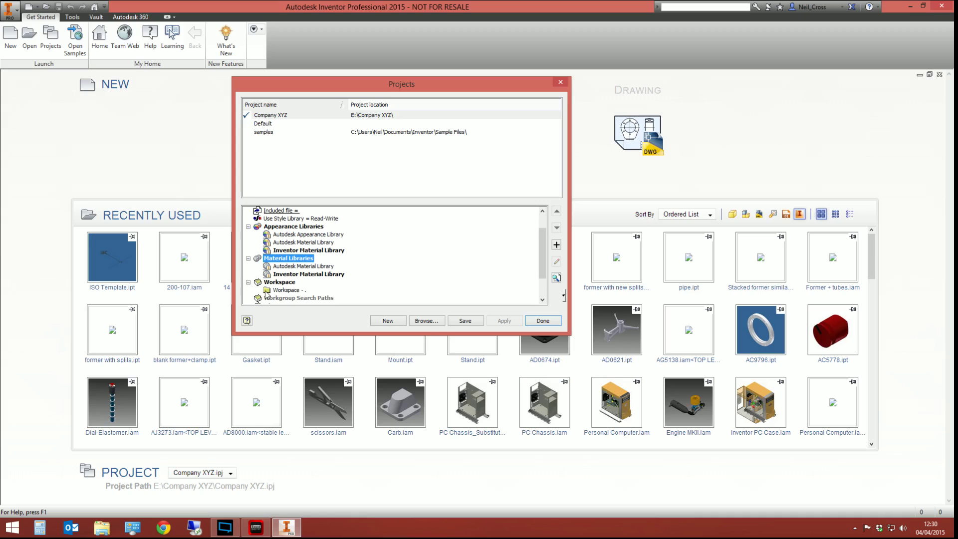
scroll(267, 294, down, 1)
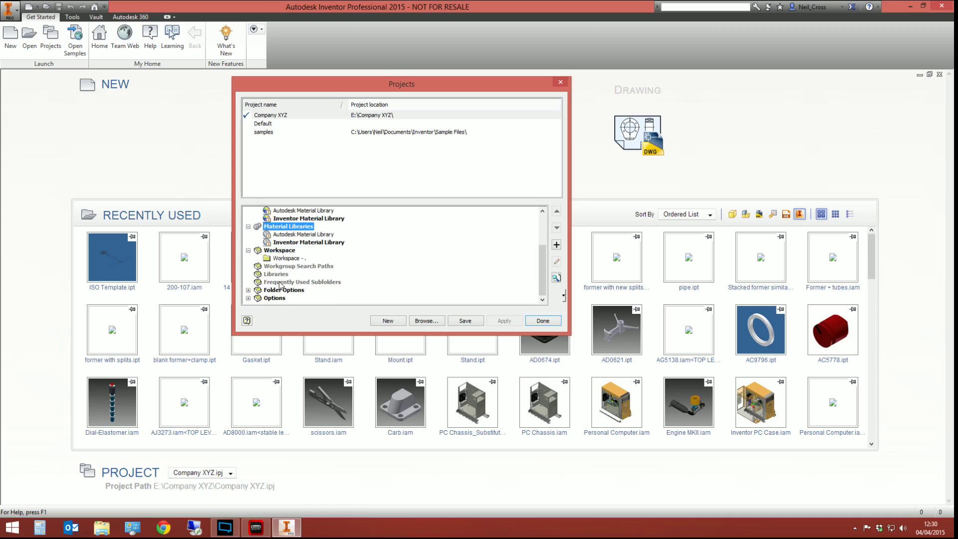
click(295, 258)
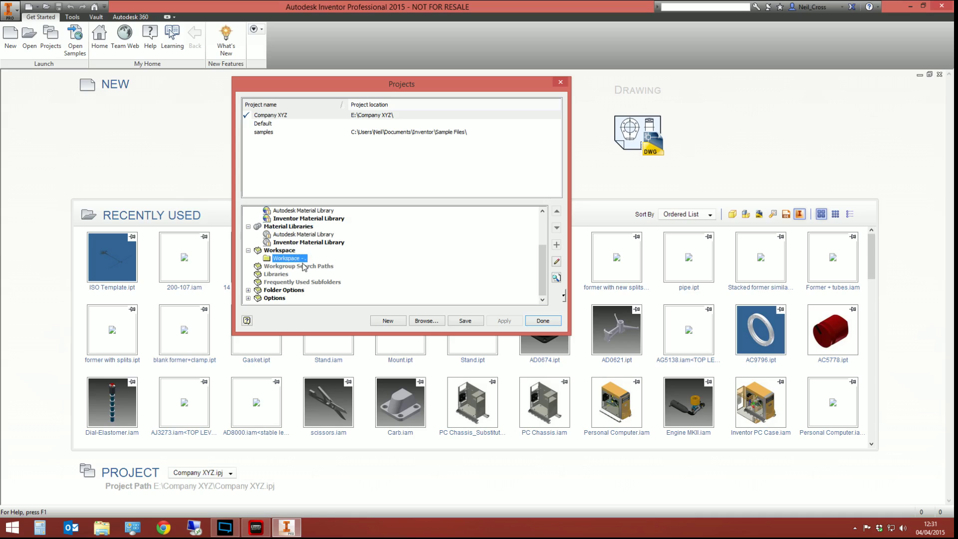
click(302, 258)
right_click(300, 259)
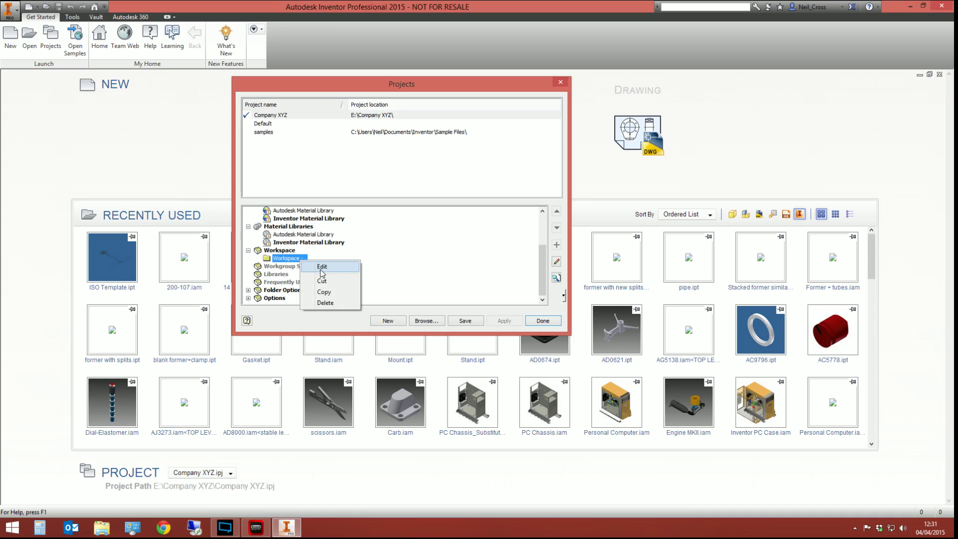
click(321, 269)
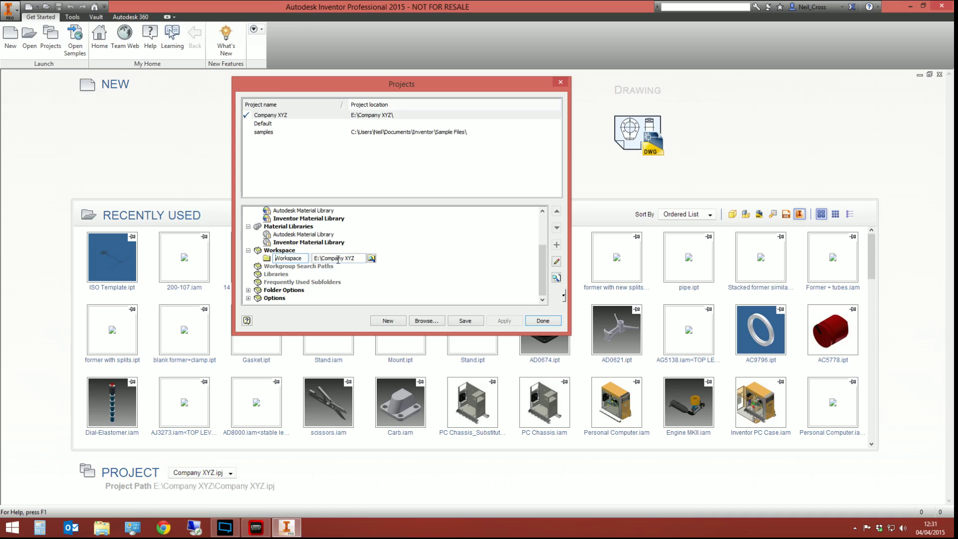
drag(353, 259, 313, 266)
click(354, 260)
click(277, 257)
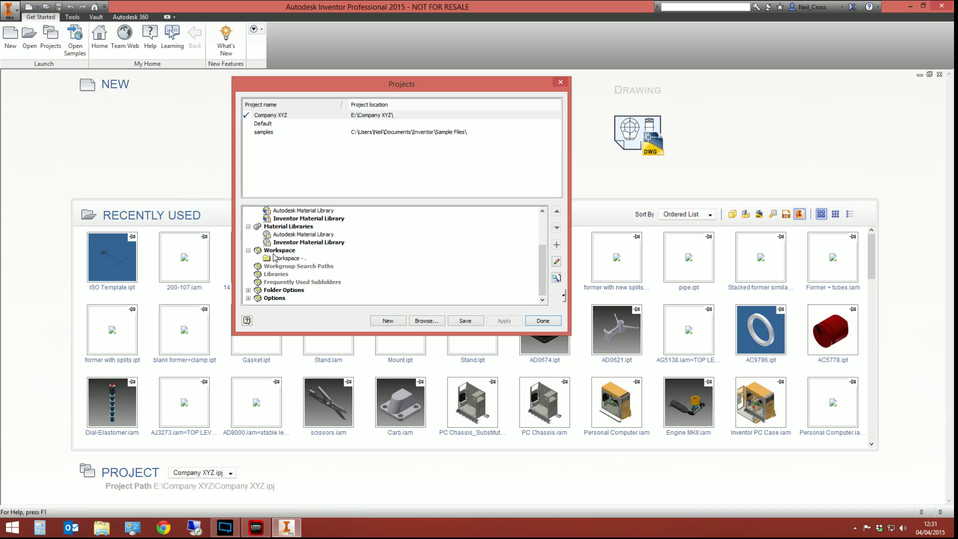
- Examine the options for adding paths to the project's Libraries section and select Frequently Used Subfolders
click(275, 274)
right_click(279, 277)
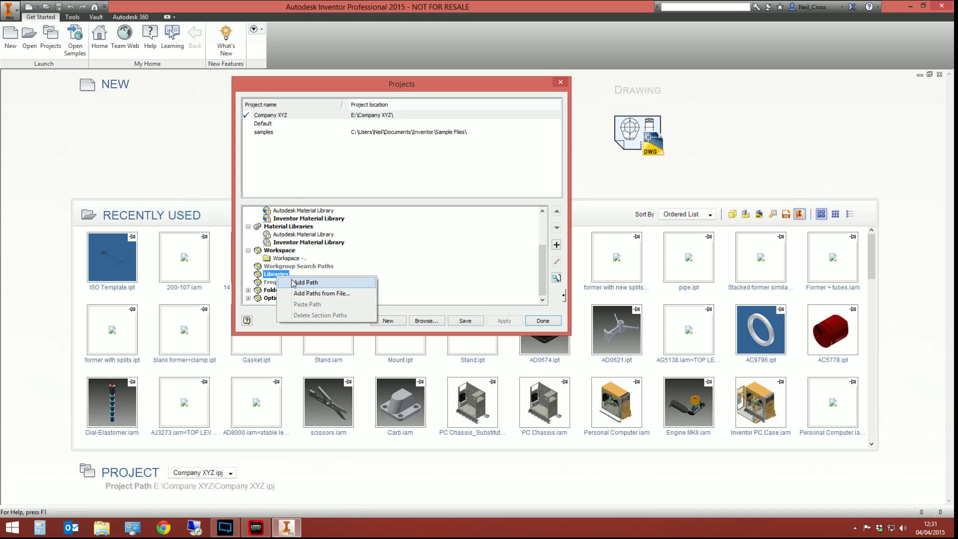
click(261, 277)
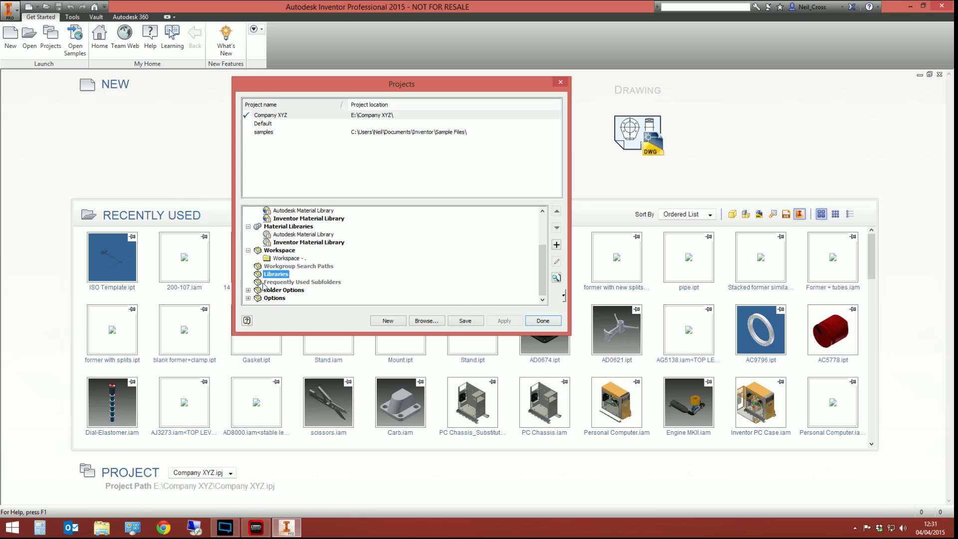
click(270, 282)
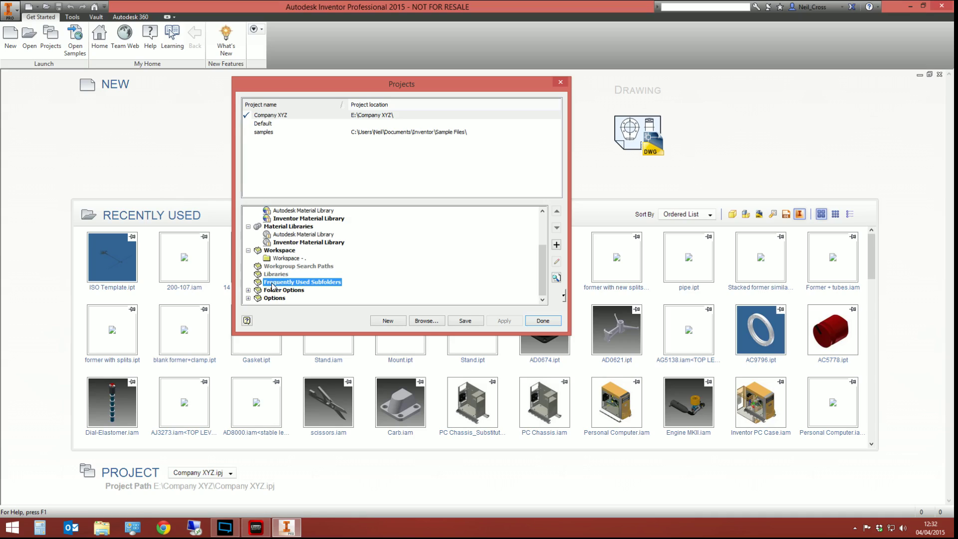
- Switch to File Explorer and create a subfolder named Standards in the Company XYZ folder on the E: drive
click(102, 529)
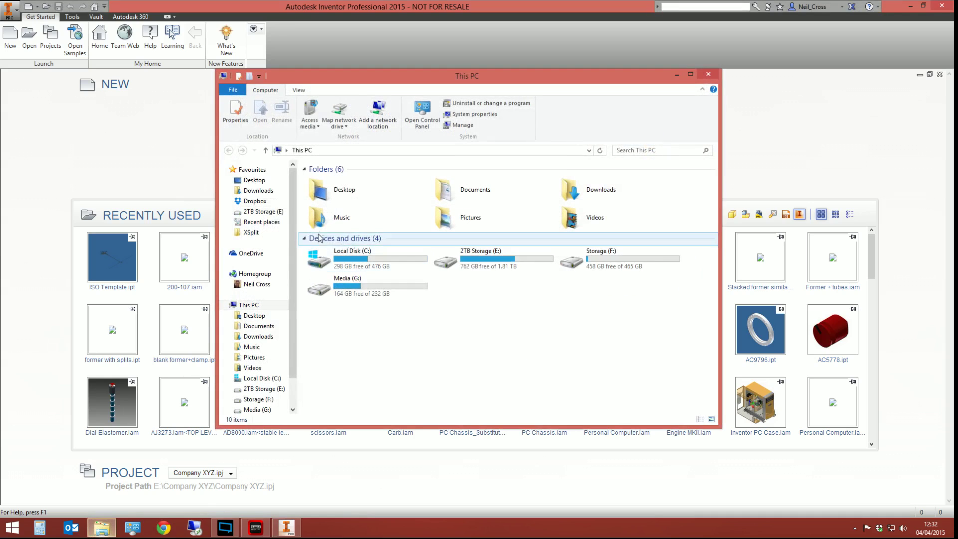
click(456, 271)
double_click(457, 271)
double_click(333, 190)
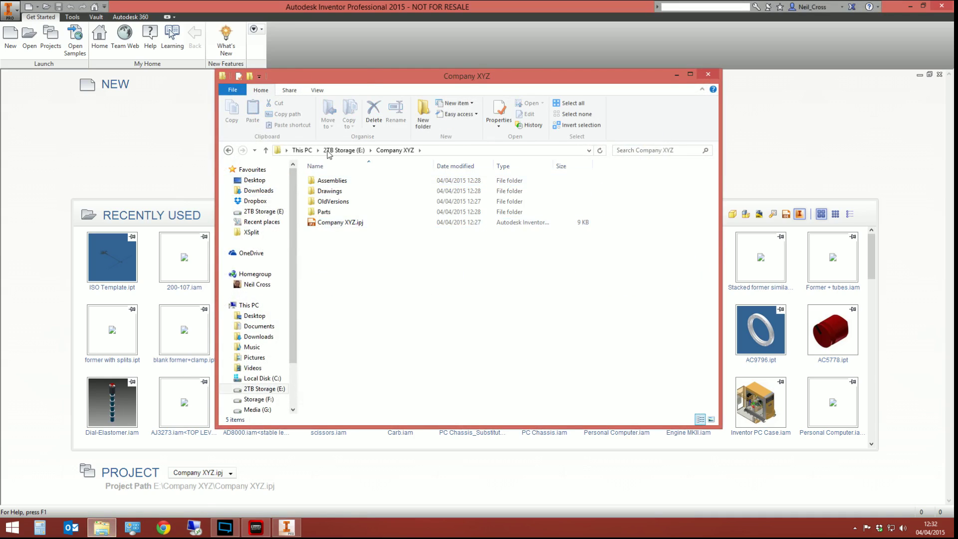
click(423, 116)
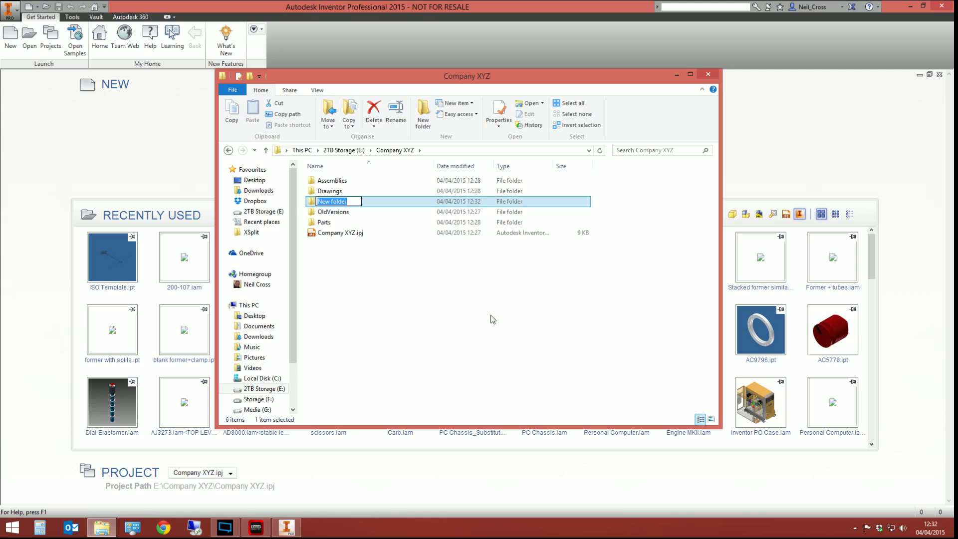
text(Standards)
key(Return)
- Create another subfolder named Supplier Parts in the Company XYZ folder and return to Inventor
click(425, 124)
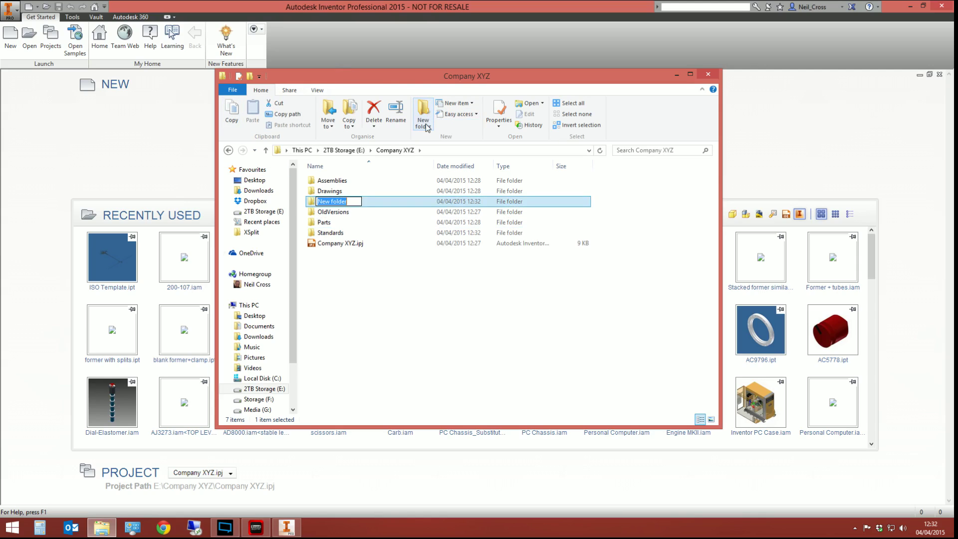
text(Supplier Parts)
key(Return)
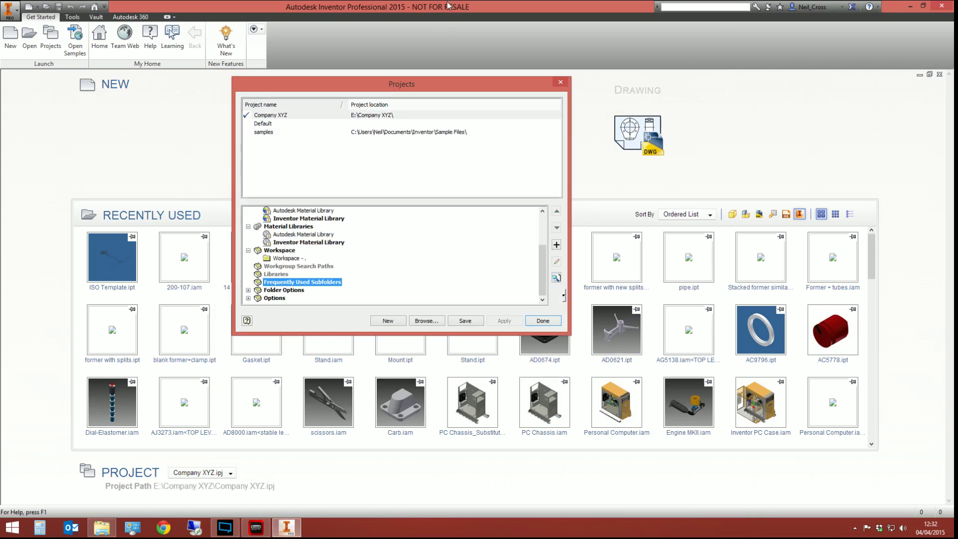
- Add the E:\Company XYZ\Supplier Parts folder to the project's Frequently Used Subfolders and name the entry Supplier Parts
right_click(281, 283)
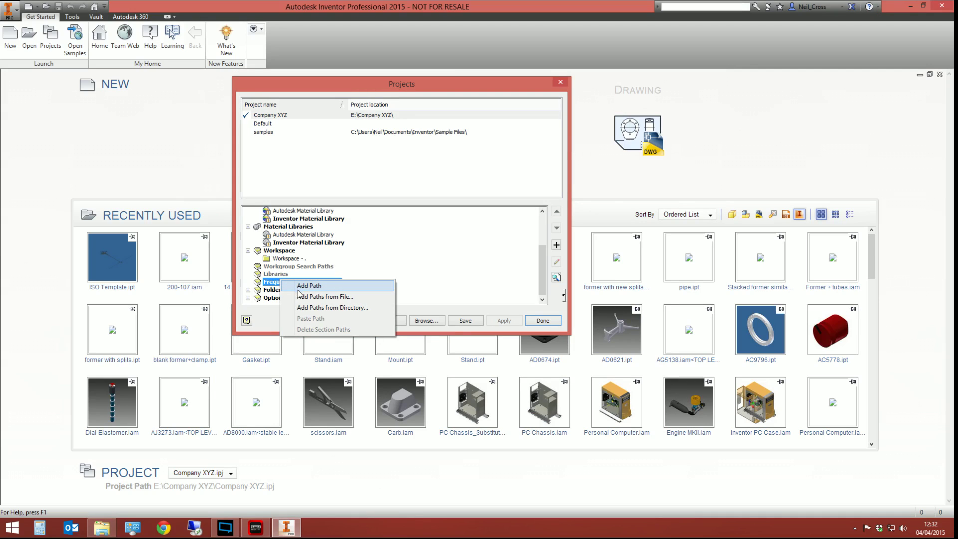
click(300, 291)
click(365, 290)
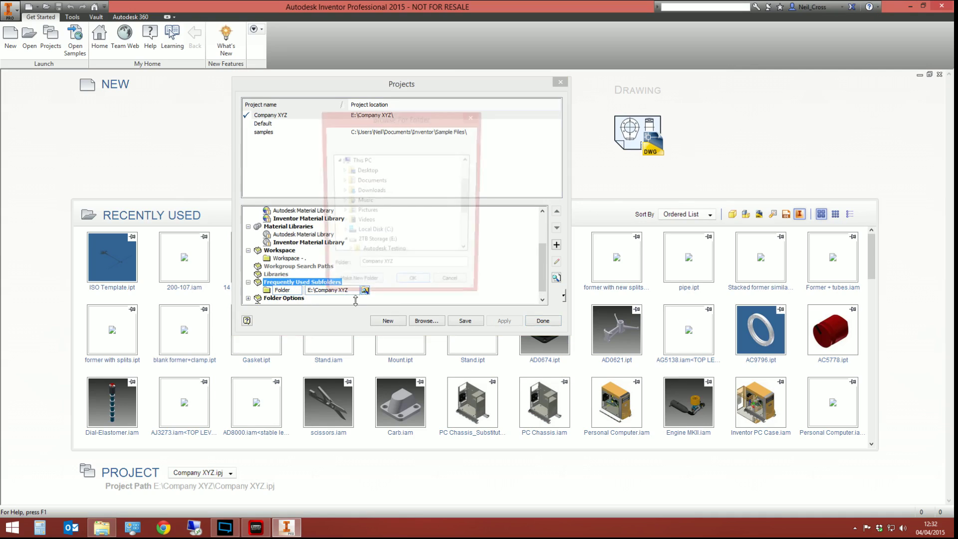
drag(469, 212, 469, 225)
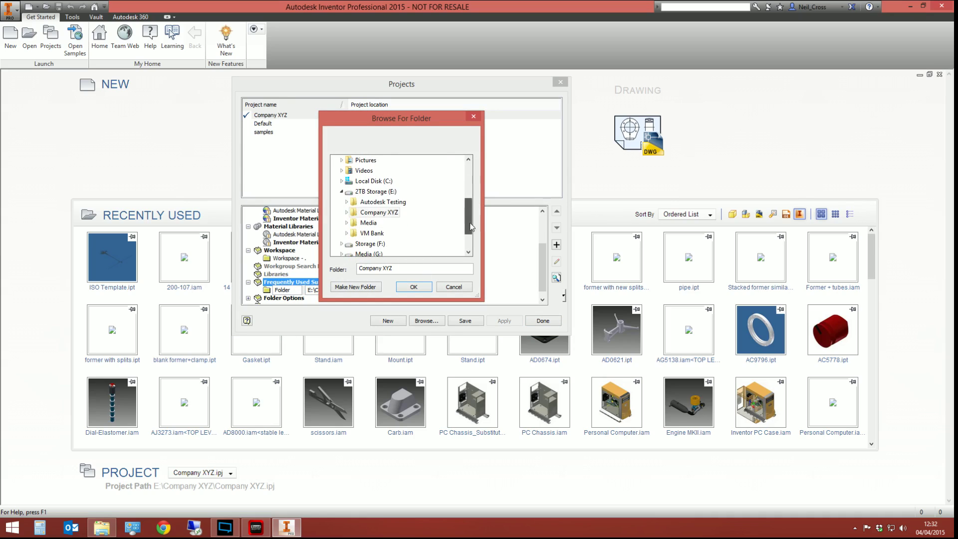
click(347, 218)
click(383, 243)
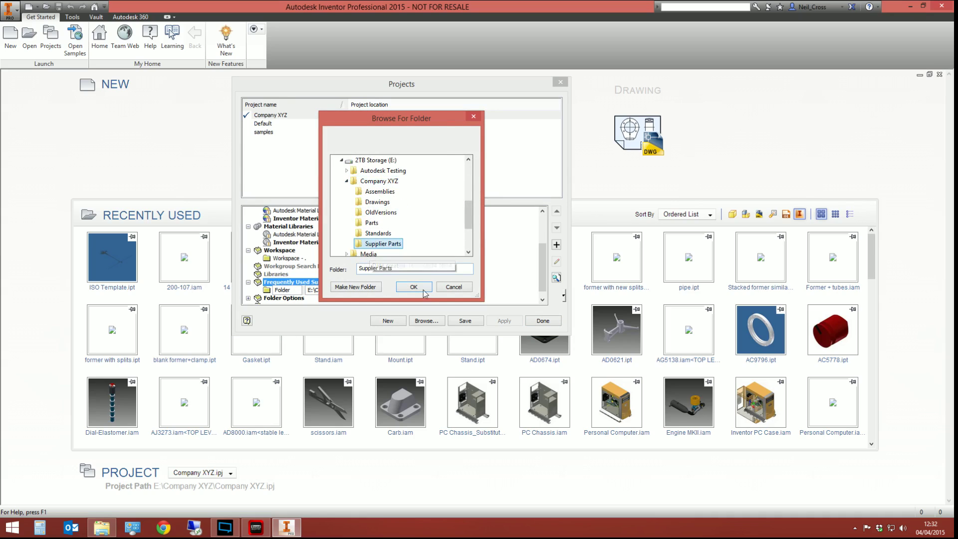
click(414, 287)
double_click(284, 290)
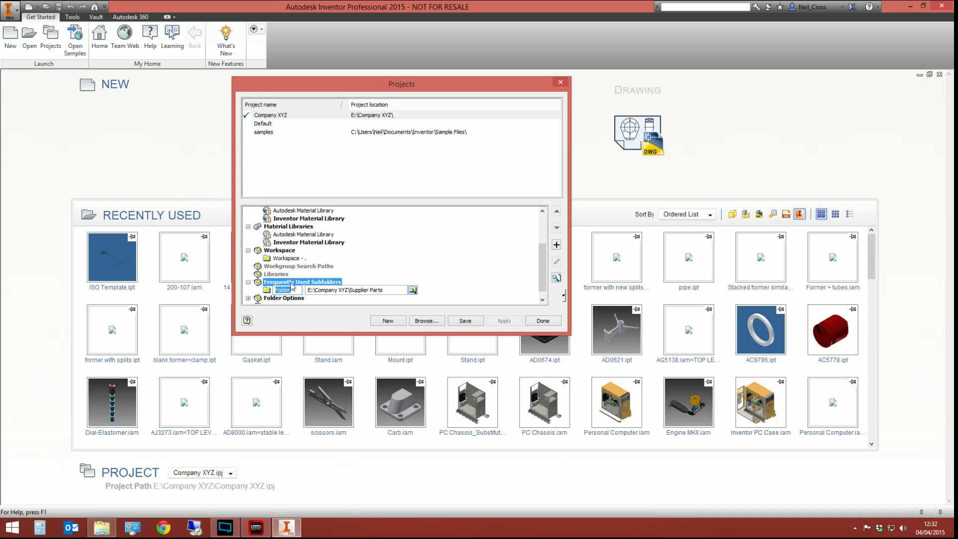
text(Supplier Parts)
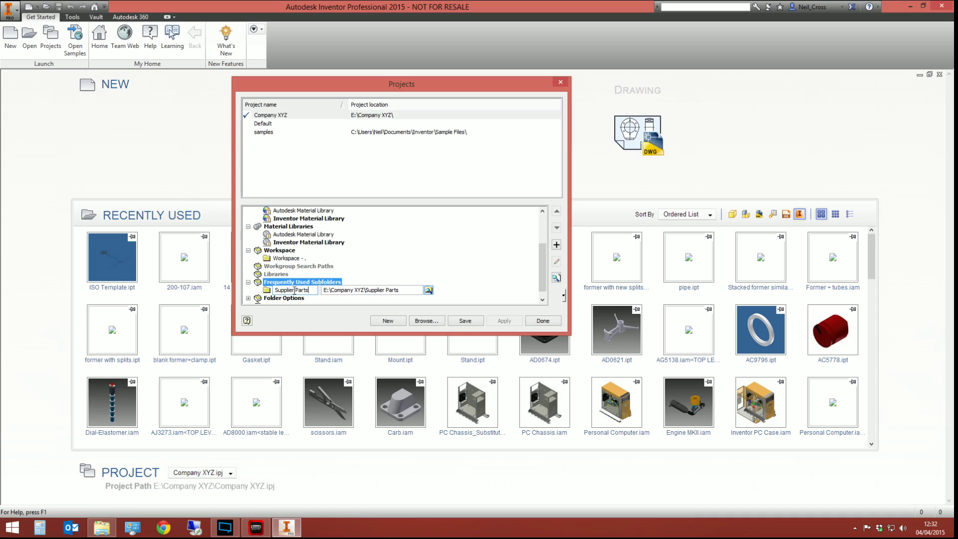
- Add the E:\Company XYZ\Standards folder as another frequently used subfolder and name the entry Standards
click(291, 281)
right_click(291, 282)
click(305, 289)
click(365, 298)
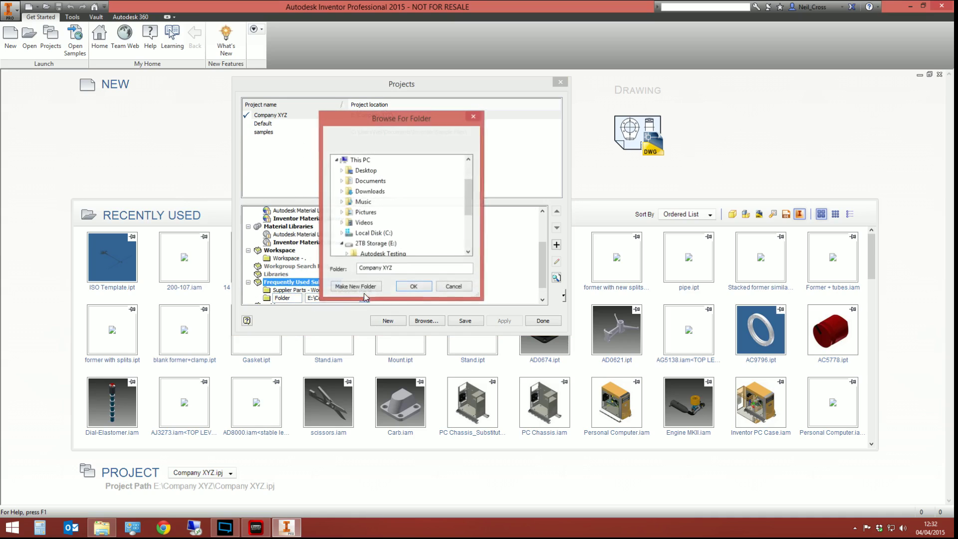
scroll(398, 239, down, 3)
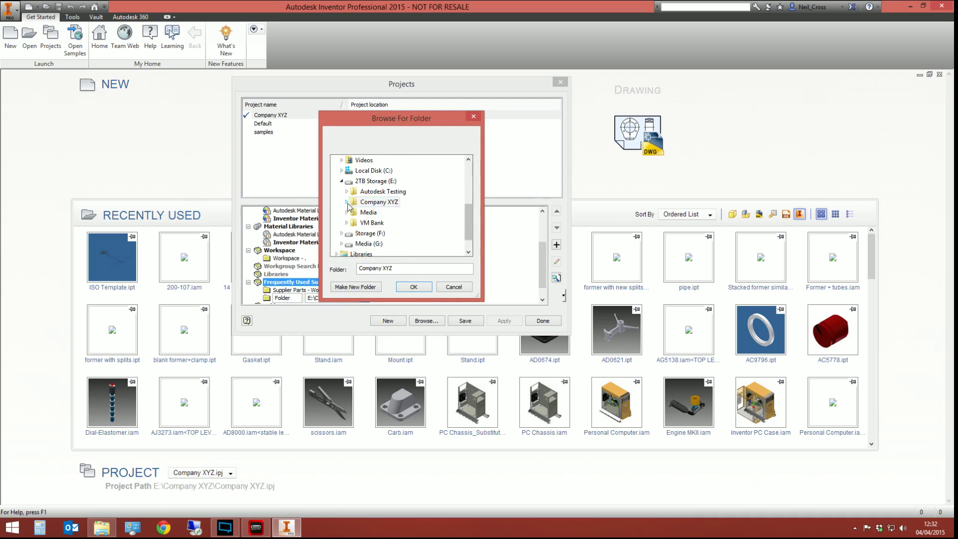
click(378, 233)
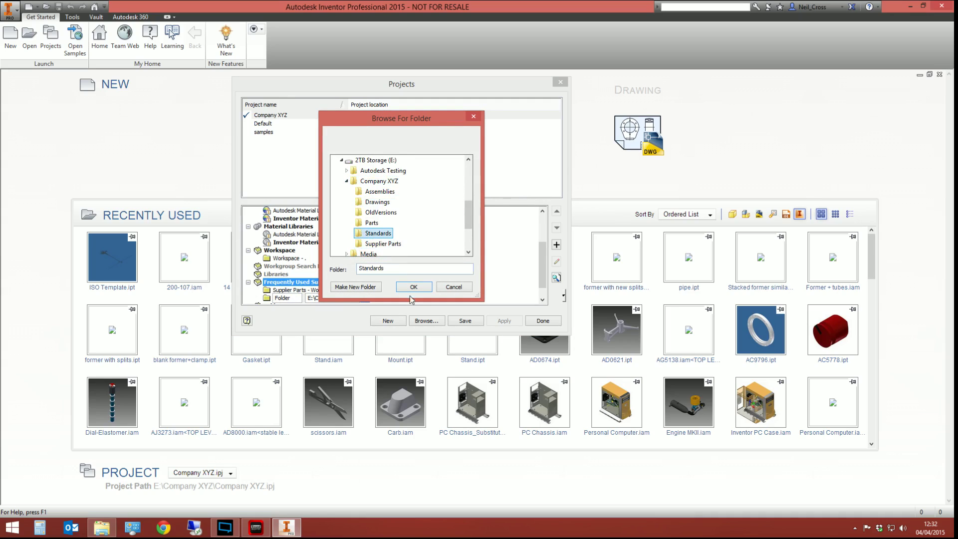
click(414, 287)
text(S)
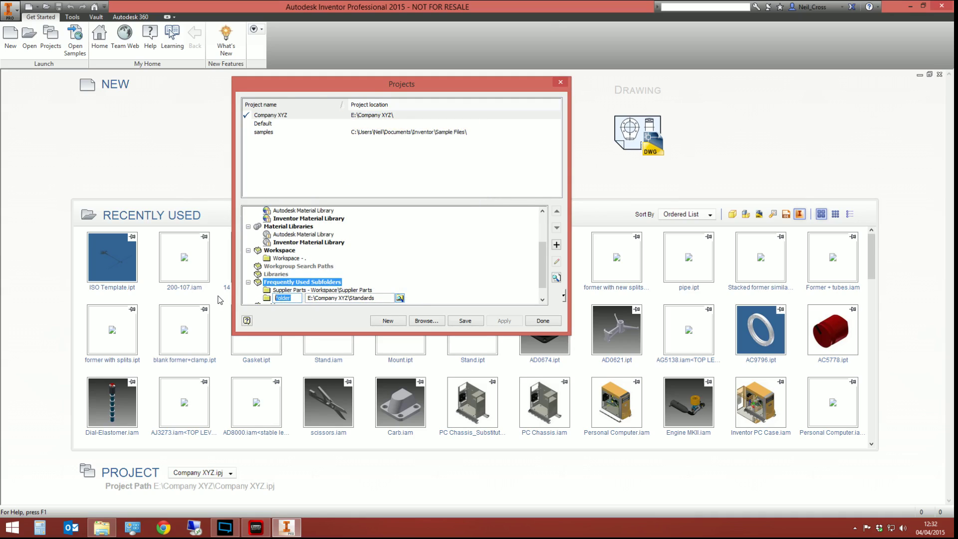
text(tandards)
key(Return)
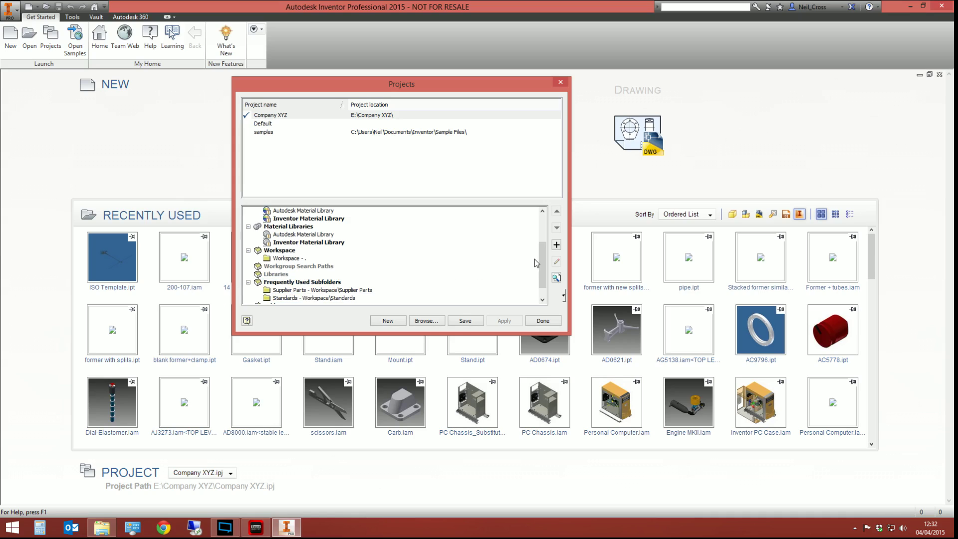
- Expand the project's Folder Options and inspect the editable Content Center Files path, keeping the same location
drag(543, 270, 545, 278)
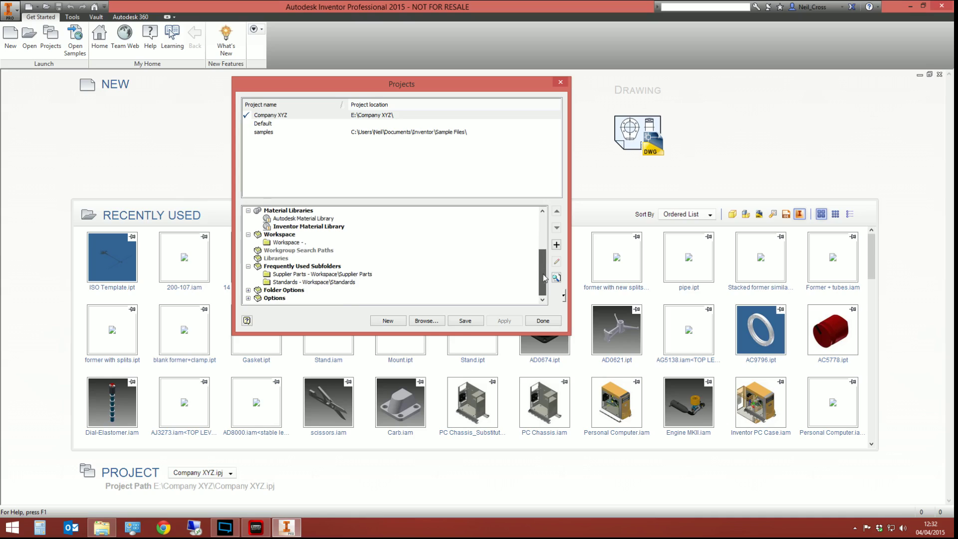
click(248, 290)
drag(544, 282, 543, 298)
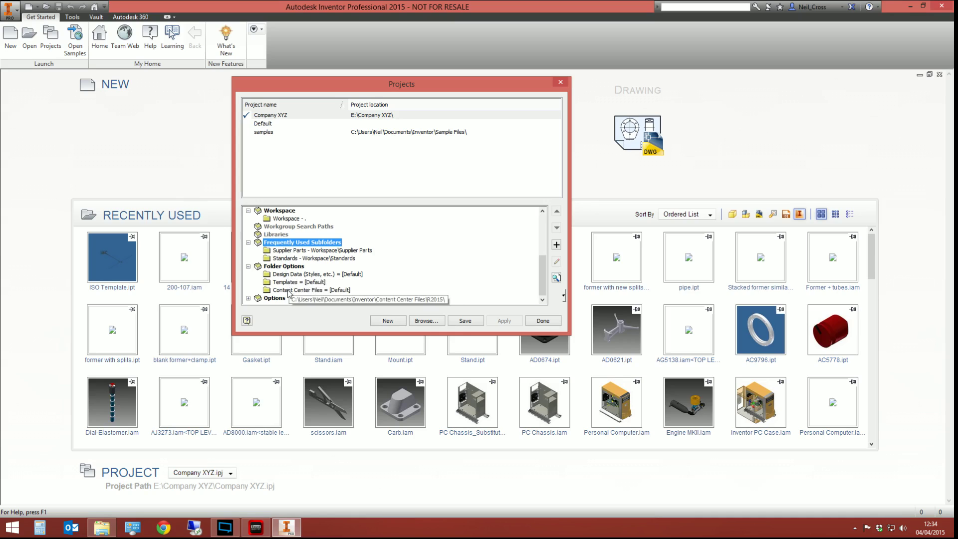
right_click(289, 293)
click(300, 298)
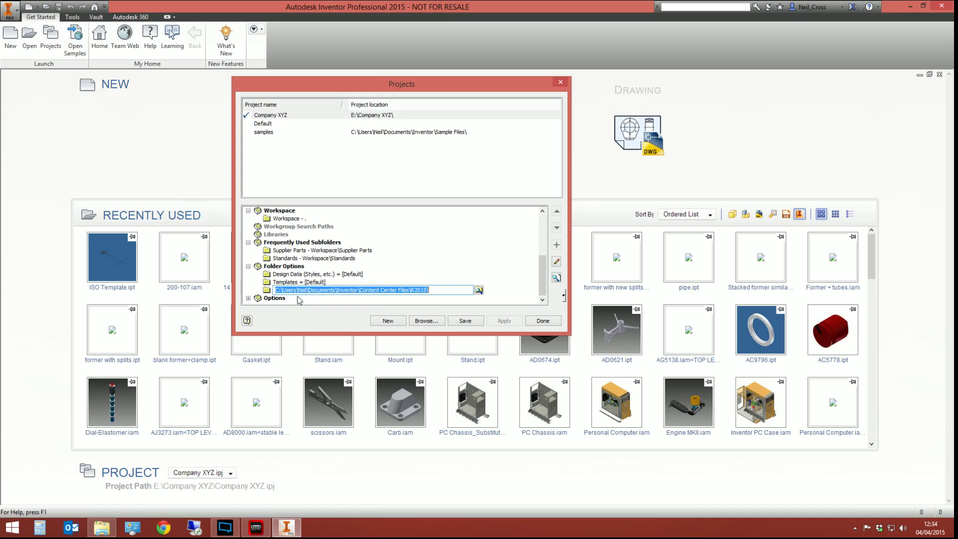
drag(434, 290, 200, 302)
key(Return)
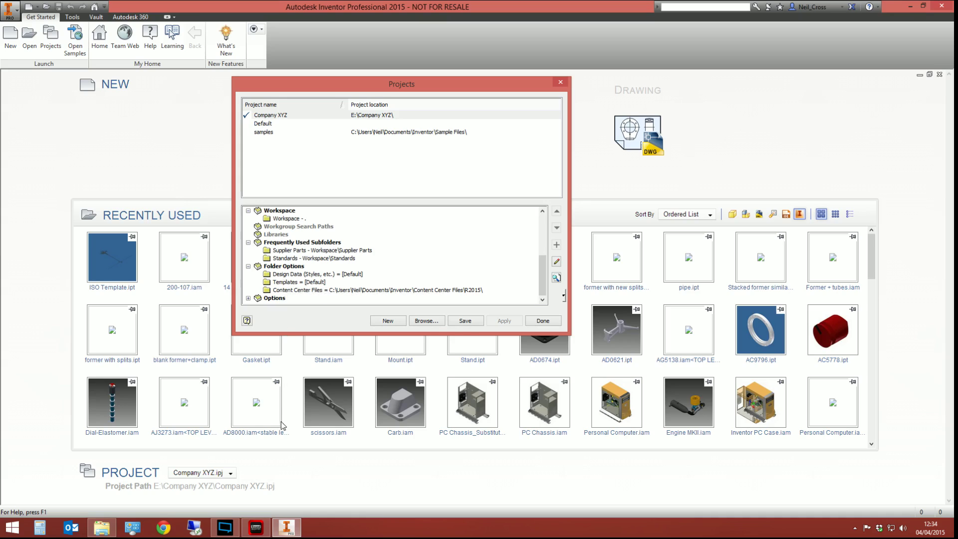
- Switch to File Explorer, create a subfolder named Content Centre File in the Company XYZ folder and return to Inventor
click(104, 528)
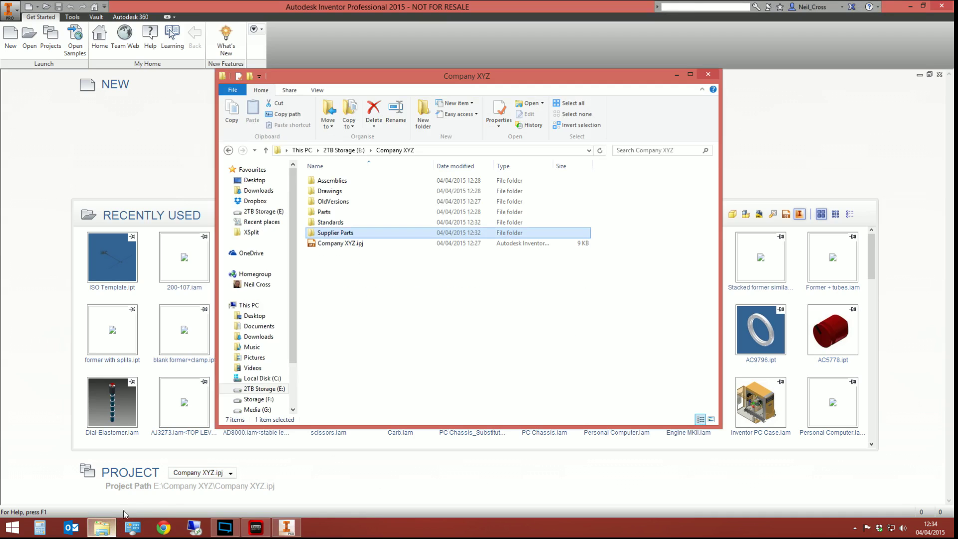
click(423, 115)
text(Content Cent)
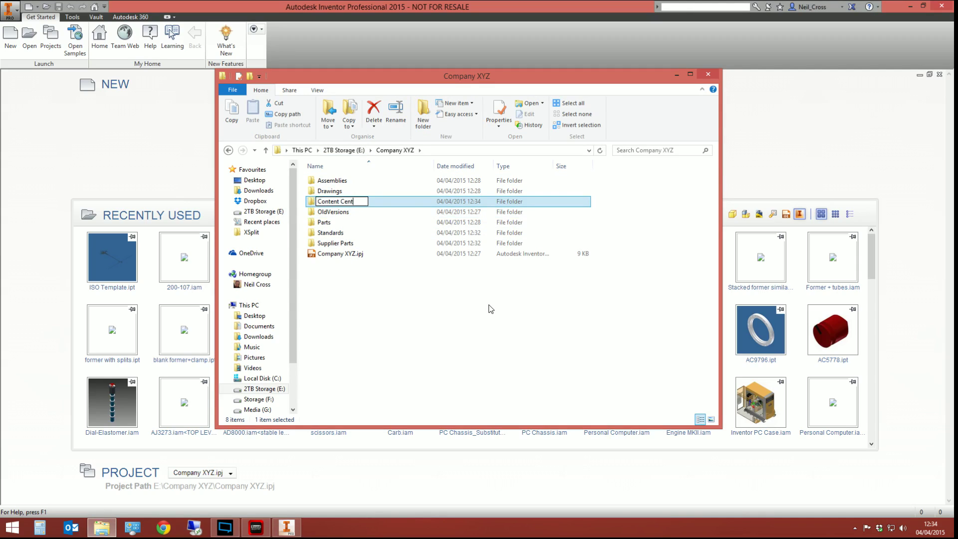
text(re File)
key(Return)
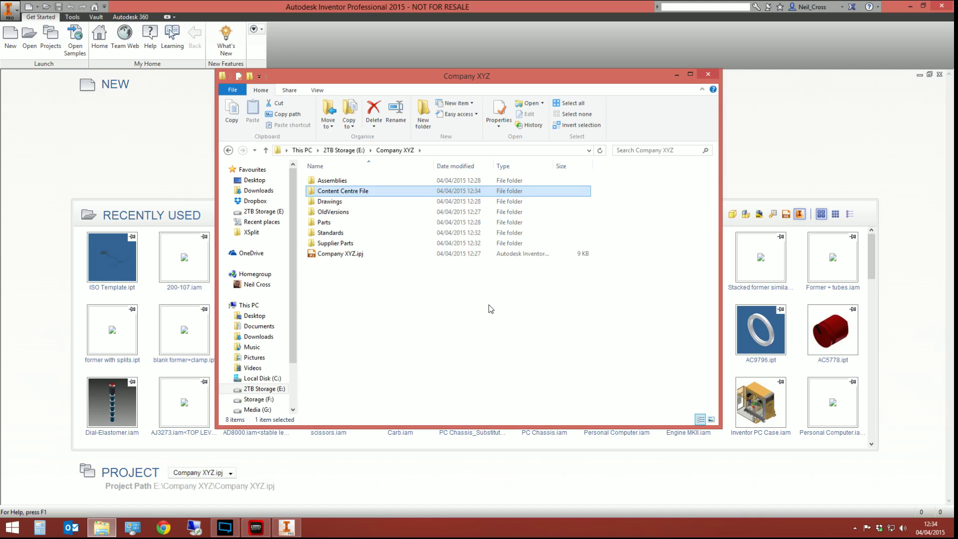
click(676, 75)
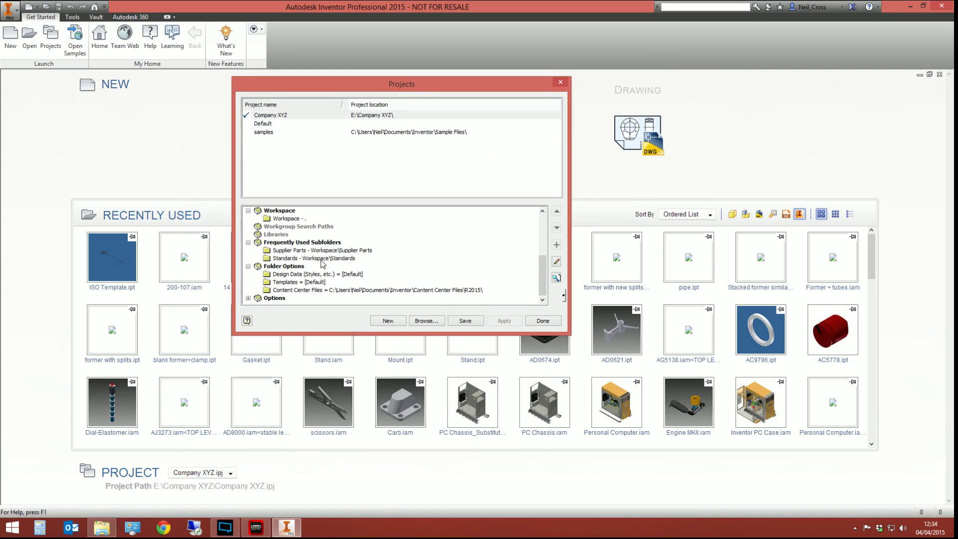
- Set the project's Content Center Files location to the Content Centre File folder inside E:\Company XYZ
right_click(298, 291)
click(318, 298)
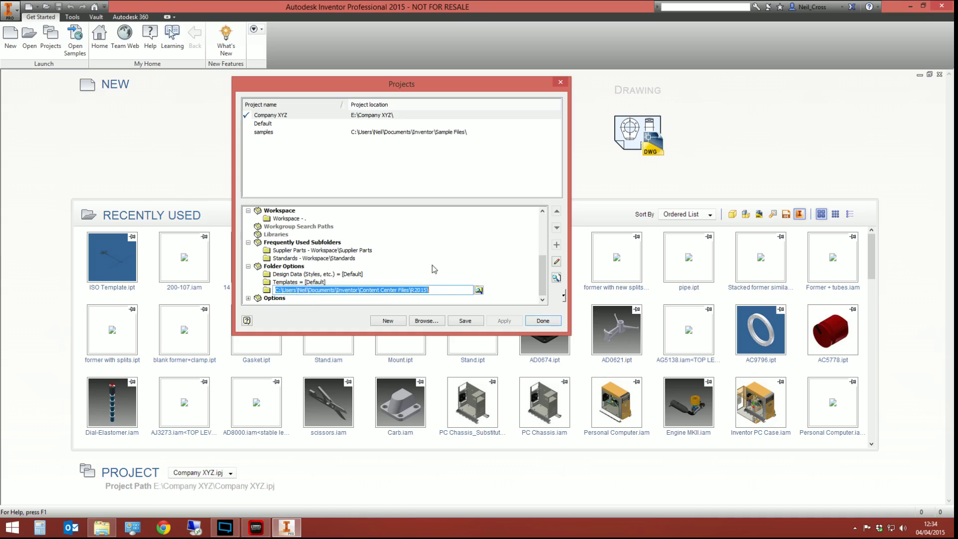
click(481, 291)
scroll(349, 199, down, 10)
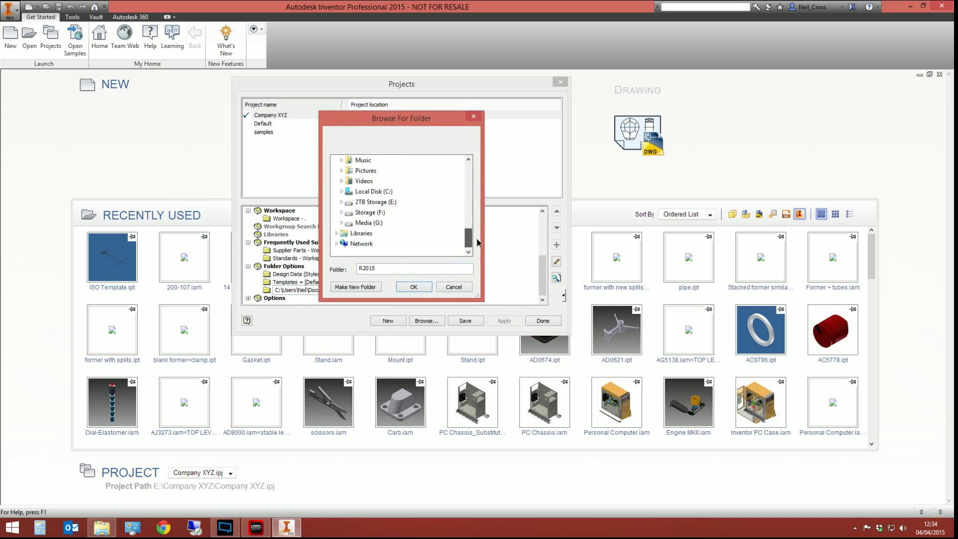
click(342, 201)
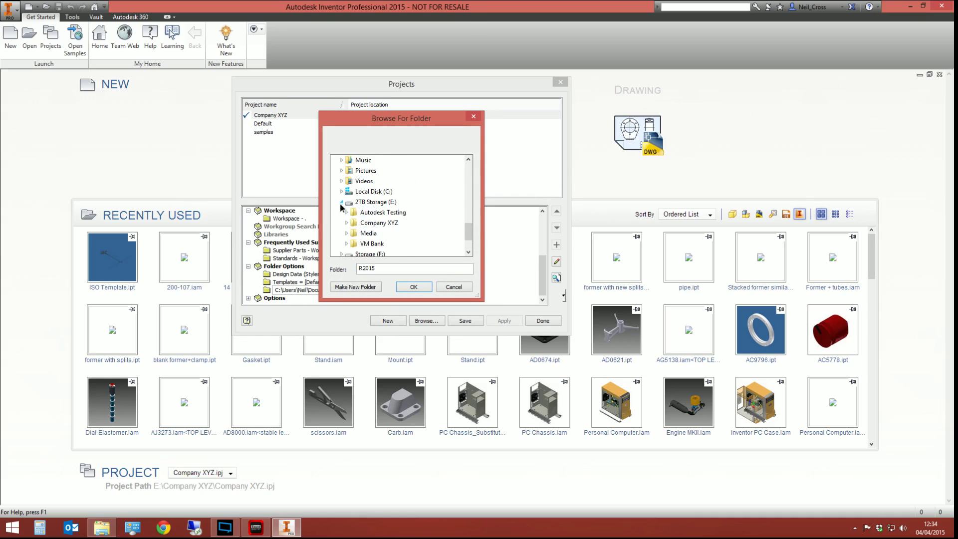
double_click(364, 223)
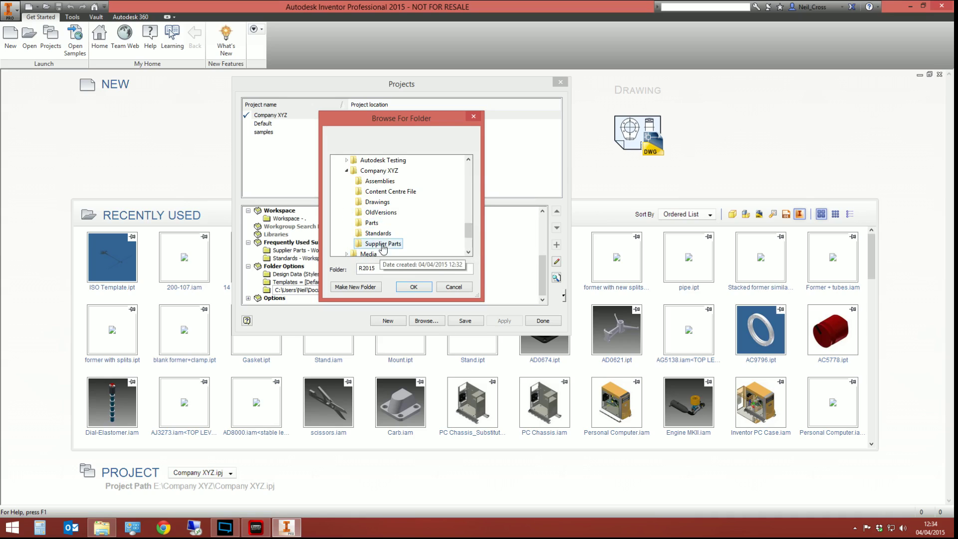
click(391, 191)
click(414, 287)
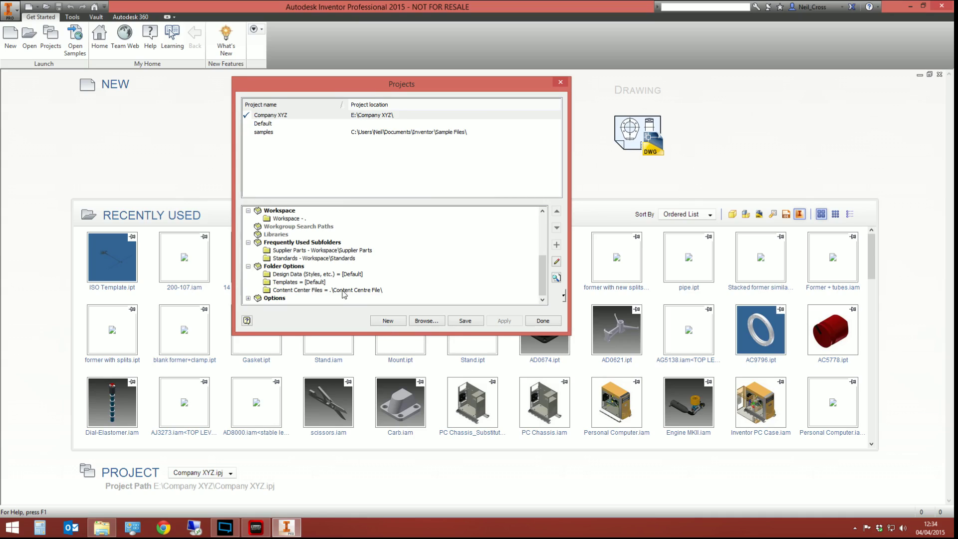
- Examine the Templates and Design Data entries in Folder Options, opening the Design Data path without altering its location
click(322, 294)
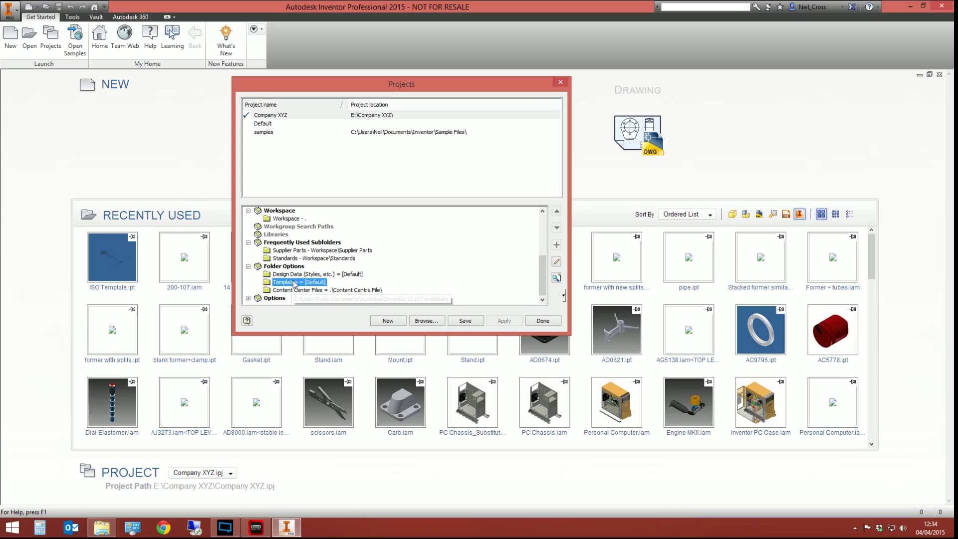
click(300, 283)
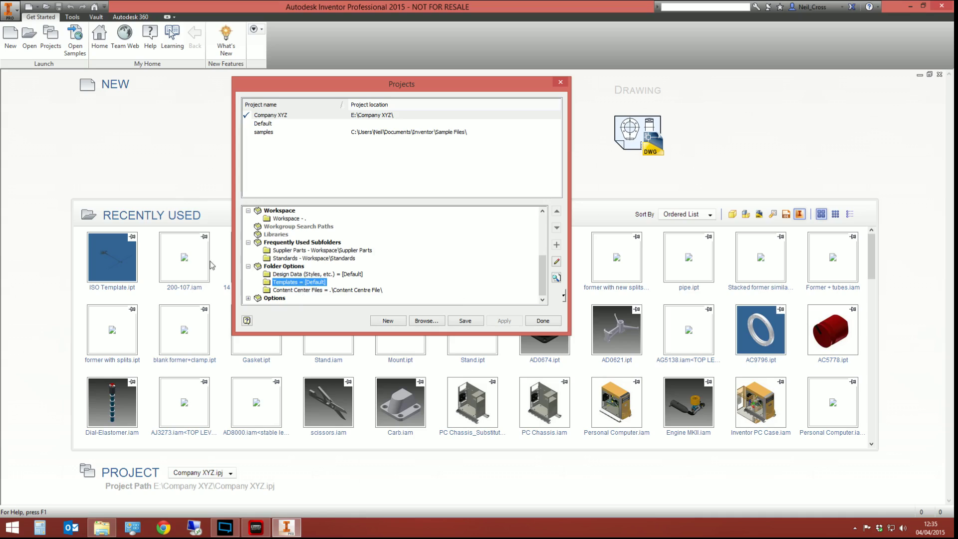
right_click(299, 275)
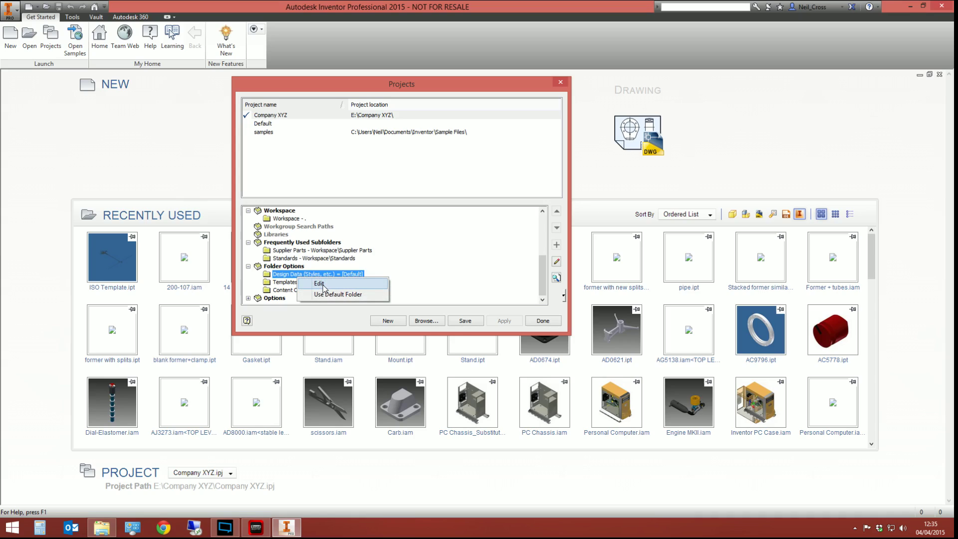
click(307, 283)
drag(458, 275, 271, 274)
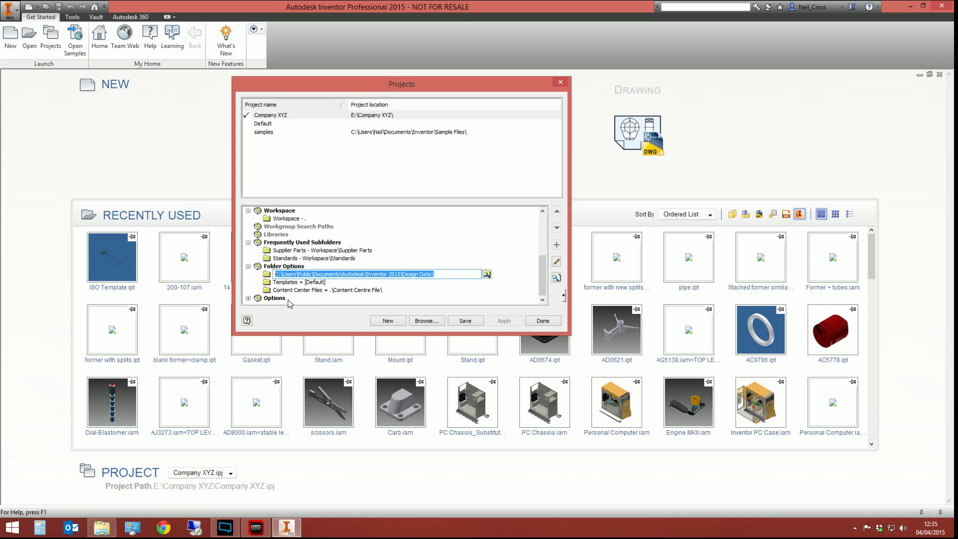
click(265, 274)
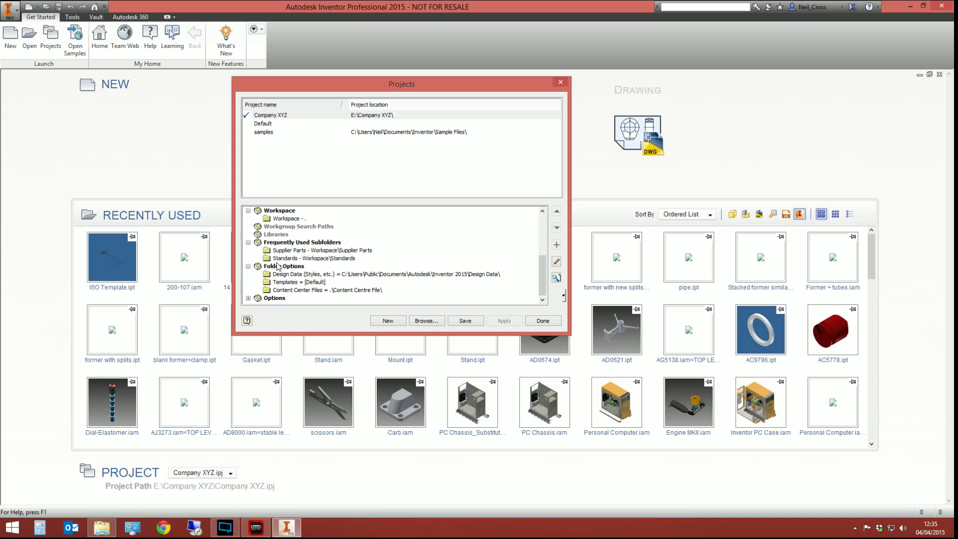
- Collapse Folder Options, expand the project's Options section and select the Old Versions To Keep On Save setting
click(248, 266)
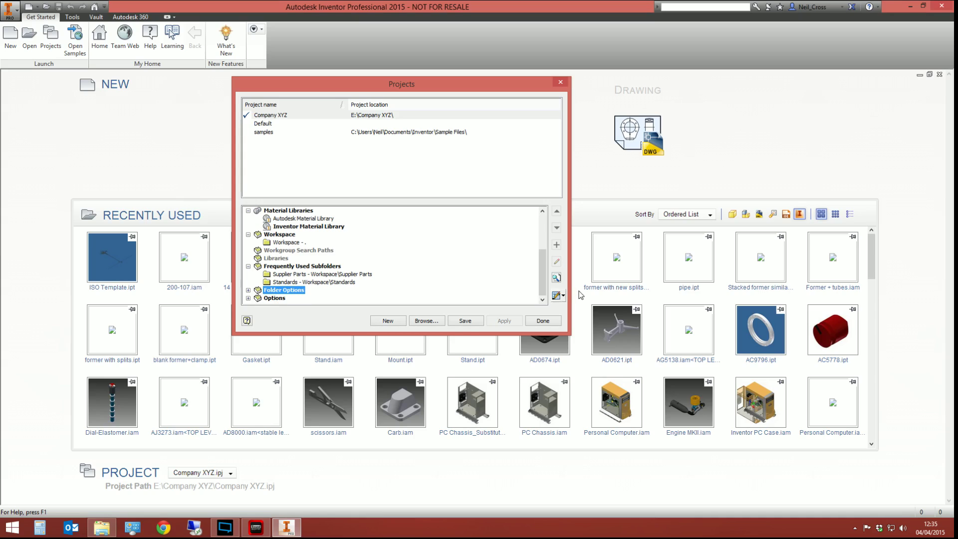
click(248, 299)
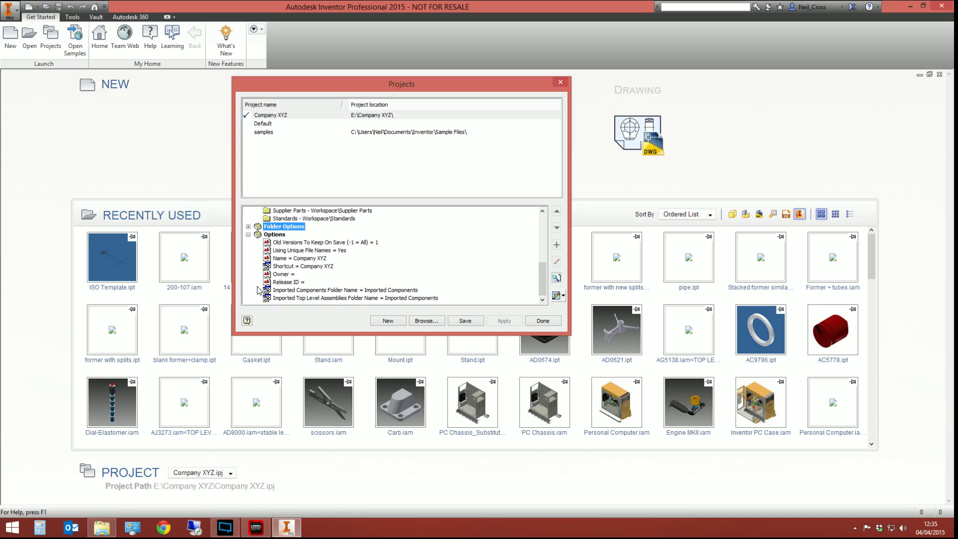
click(282, 243)
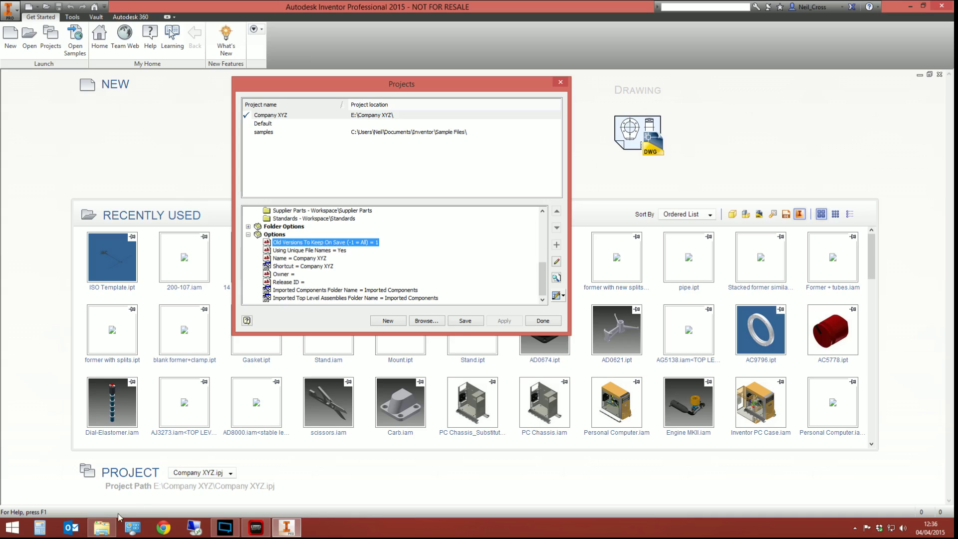
- Switch to File Explorer, examine the contents of the OldVersions folder in Company XYZ and return to Inventor
click(102, 528)
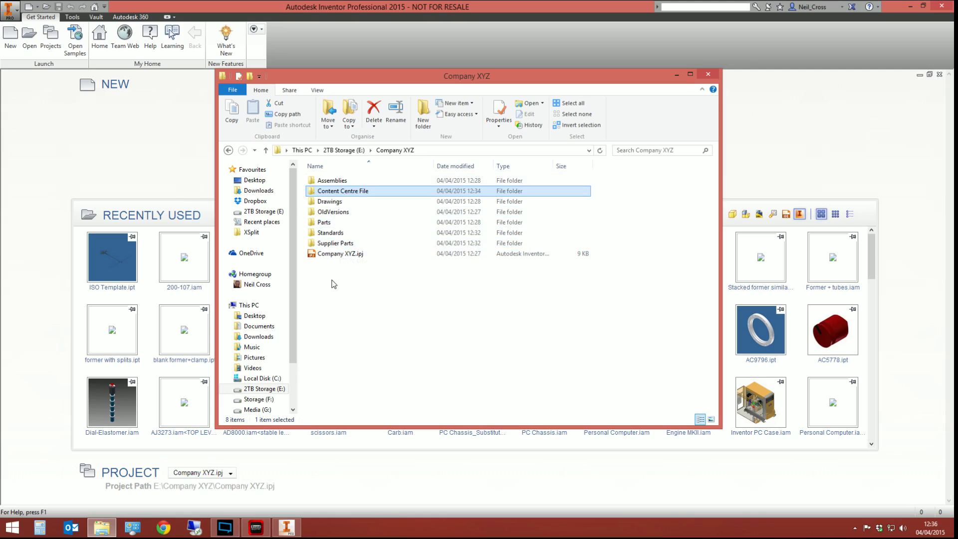
double_click(331, 211)
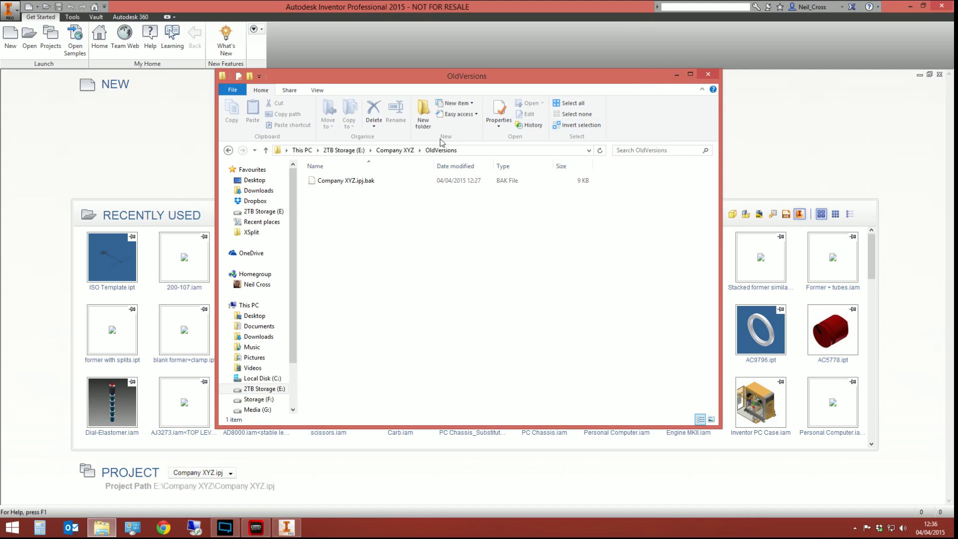
click(677, 74)
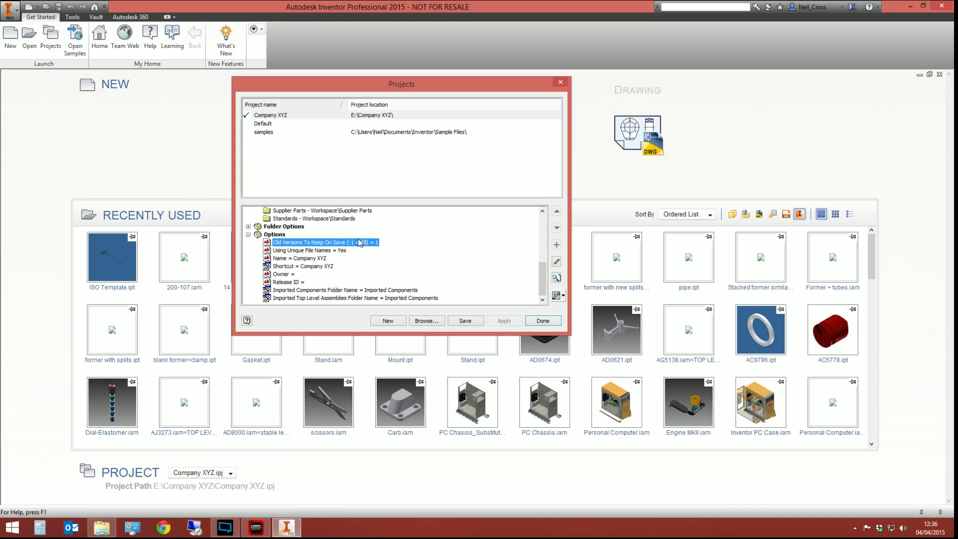
- Set the project's Old Versions To Keep On Save option to 0
right_click(359, 243)
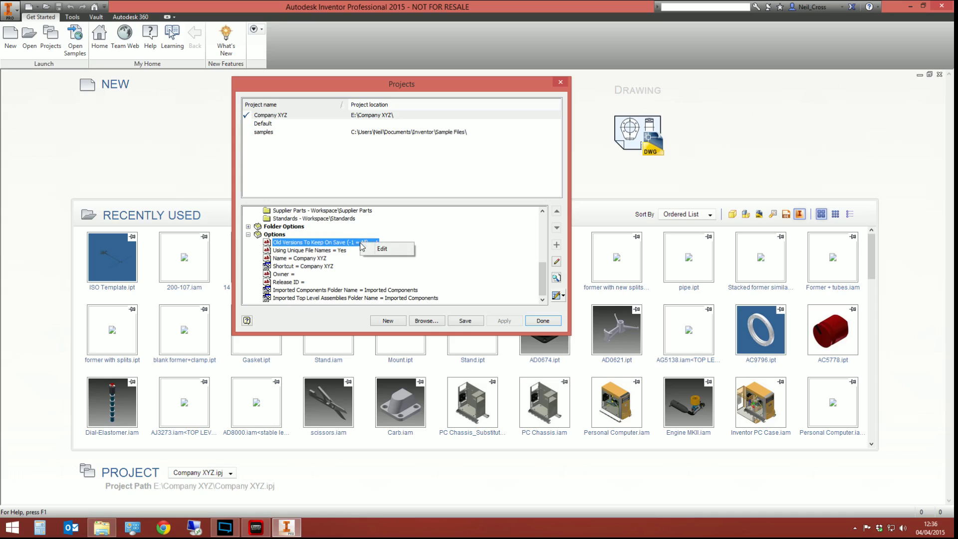
click(376, 248)
text(0)
key(Return)
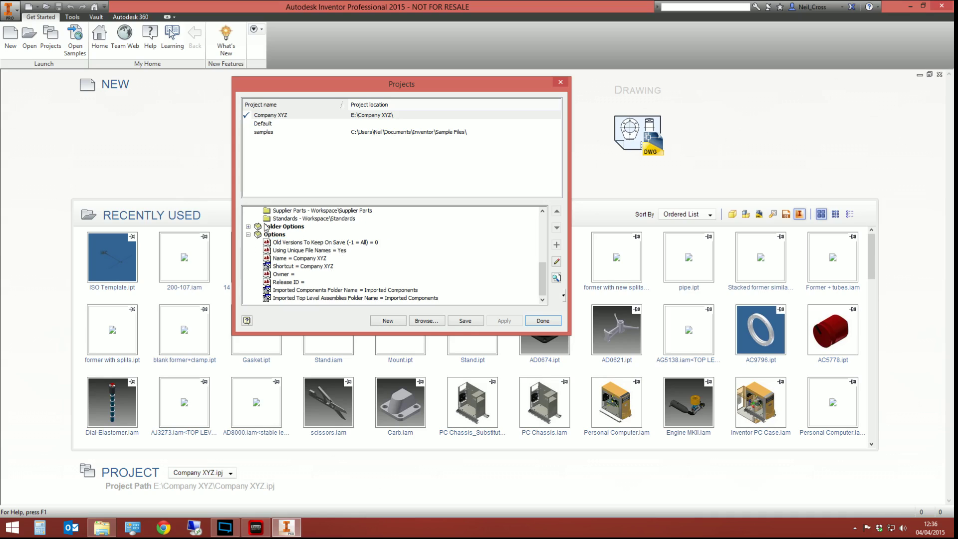
- Set the project's Old Versions To Keep On Save option to 1
right_click(329, 243)
click(341, 247)
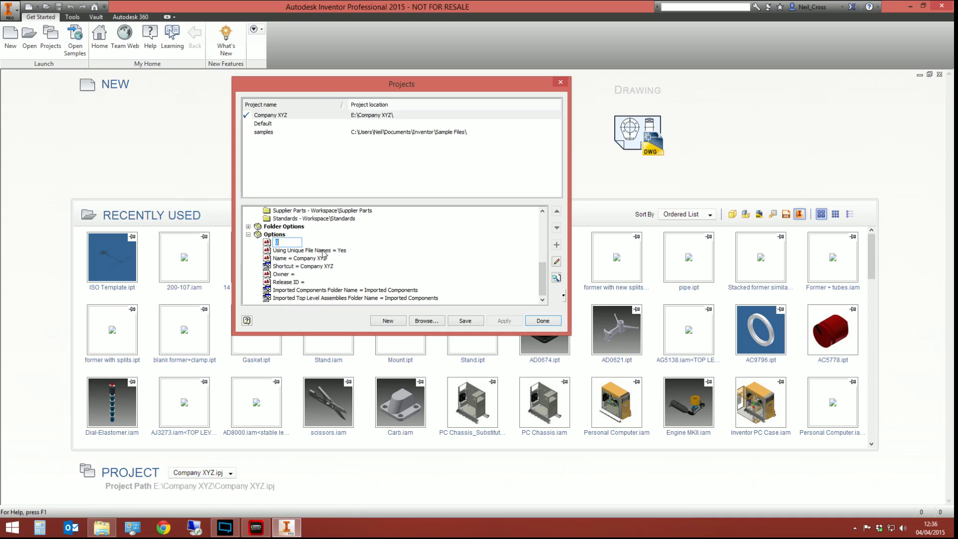
text(1)
key(Return)
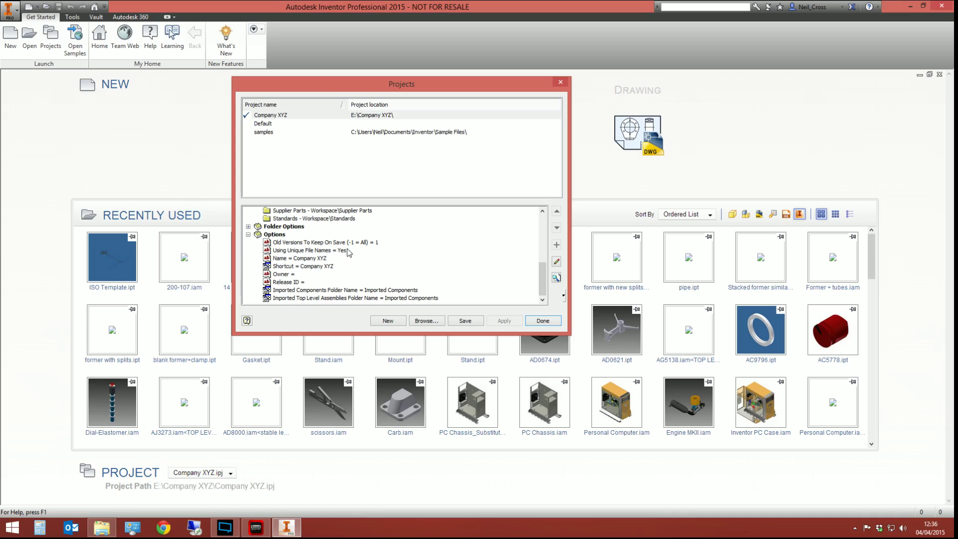
- Collapse the Options, Frequently Used Subfolders, Workspace, Material Libraries and Appearance Libraries sections of the Company XYZ project
click(248, 235)
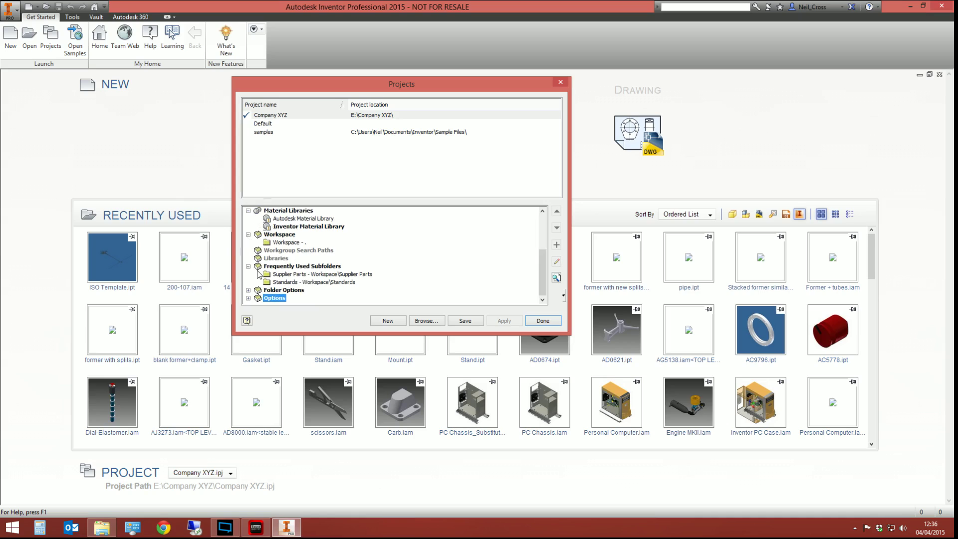
click(248, 266)
click(248, 250)
click(248, 234)
click(248, 226)
scroll(253, 229, up, 1)
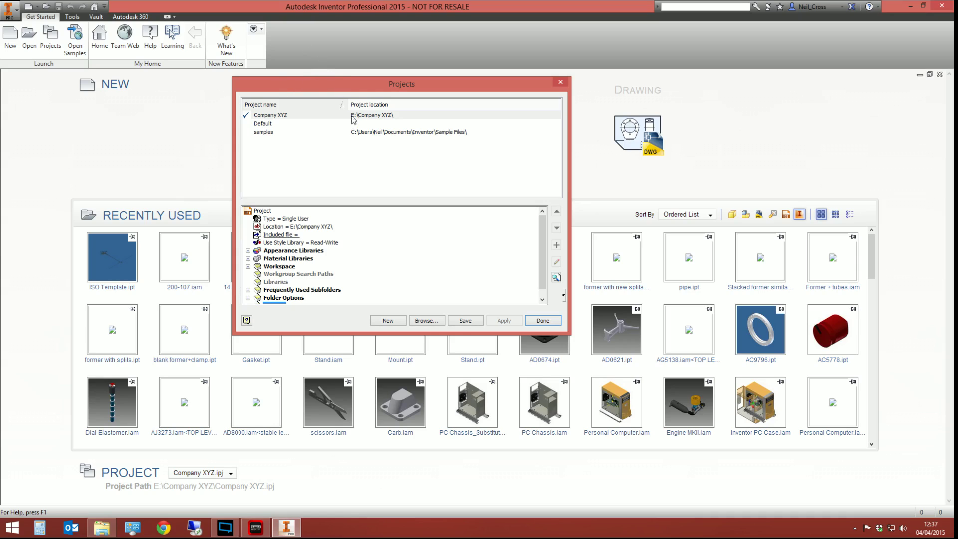
- Configure the project's Content Center libraries, excluding Inventor GOST, JIS GB, Mold Imperial and Mold Meusburger from use
click(565, 298)
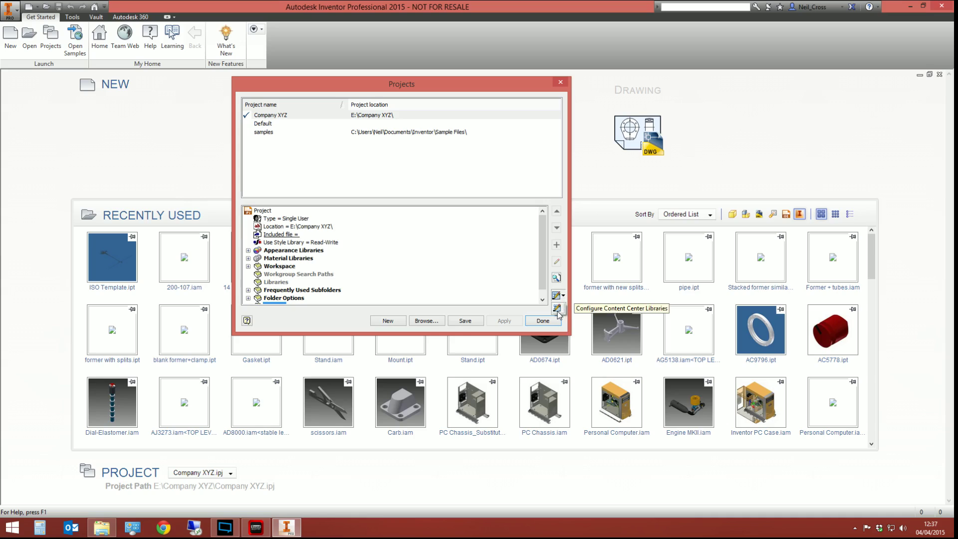
click(558, 312)
click(555, 295)
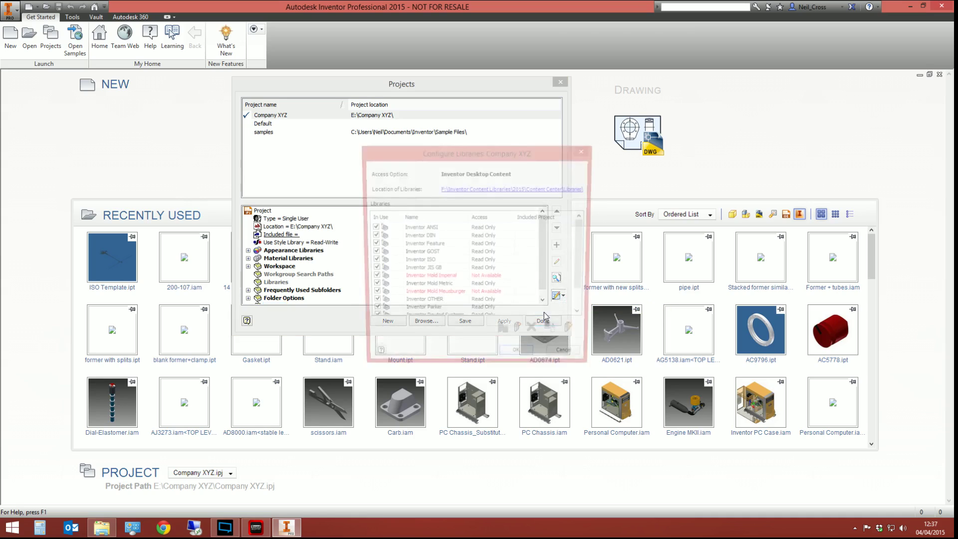
drag(392, 158, 325, 122)
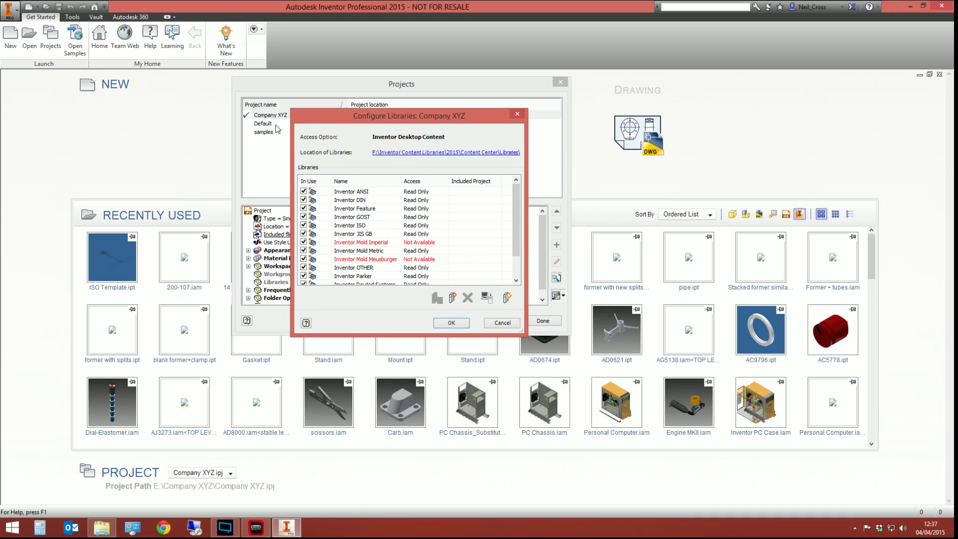
click(304, 243)
click(304, 260)
click(304, 217)
scroll(333, 265, down, 1)
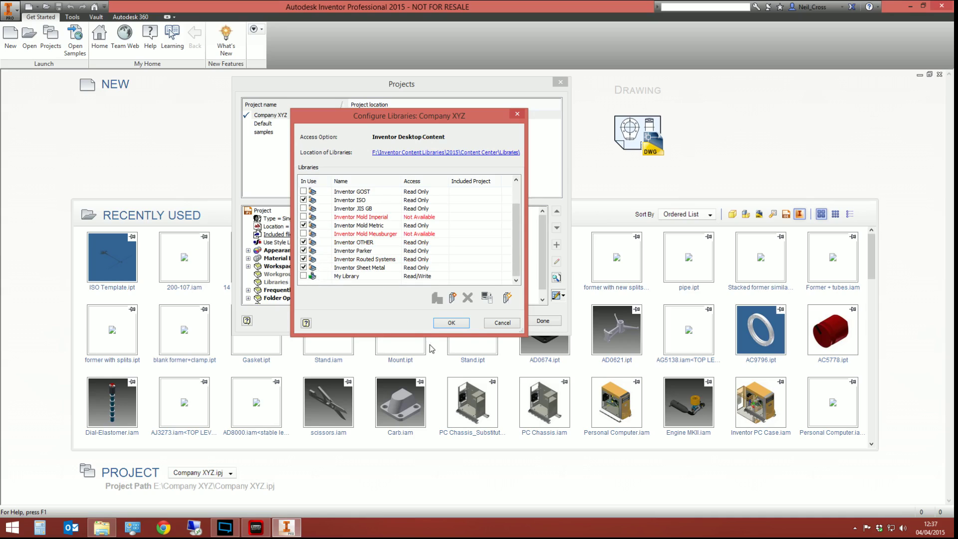
click(439, 323)
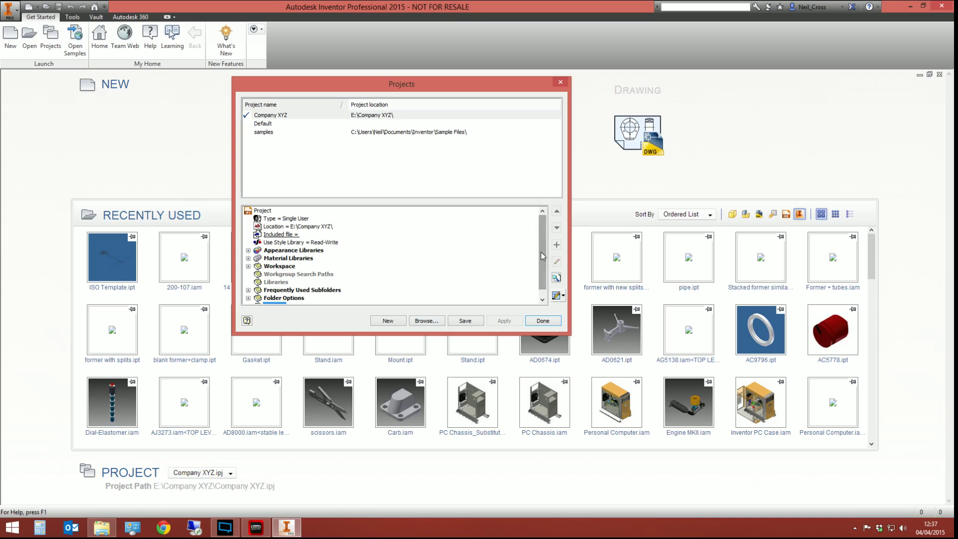
- Reopen the Content Center library configuration, check which libraries are in use and accept it without changes
scroll(544, 281, down, 1)
click(563, 296)
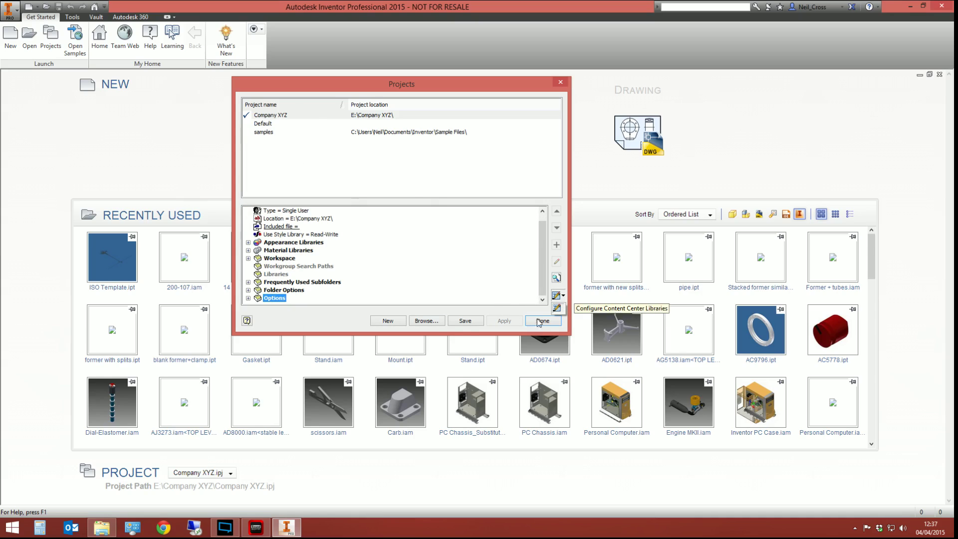
click(557, 309)
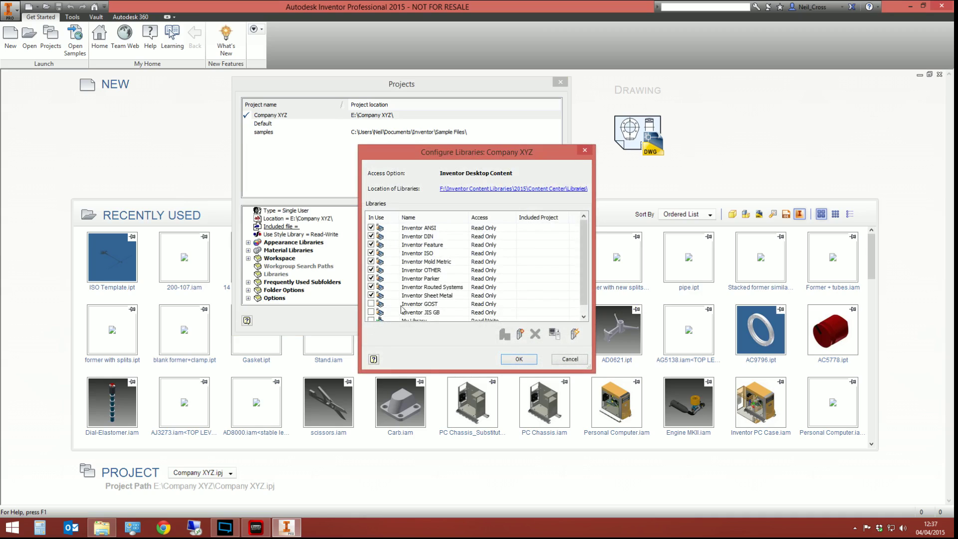
scroll(579, 272, down, 1)
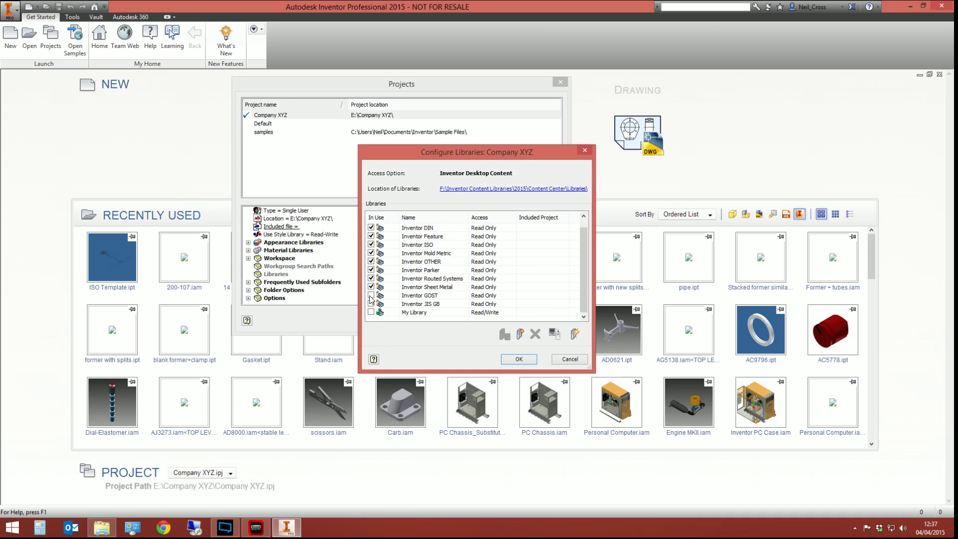
click(529, 364)
drag(542, 265, 540, 230)
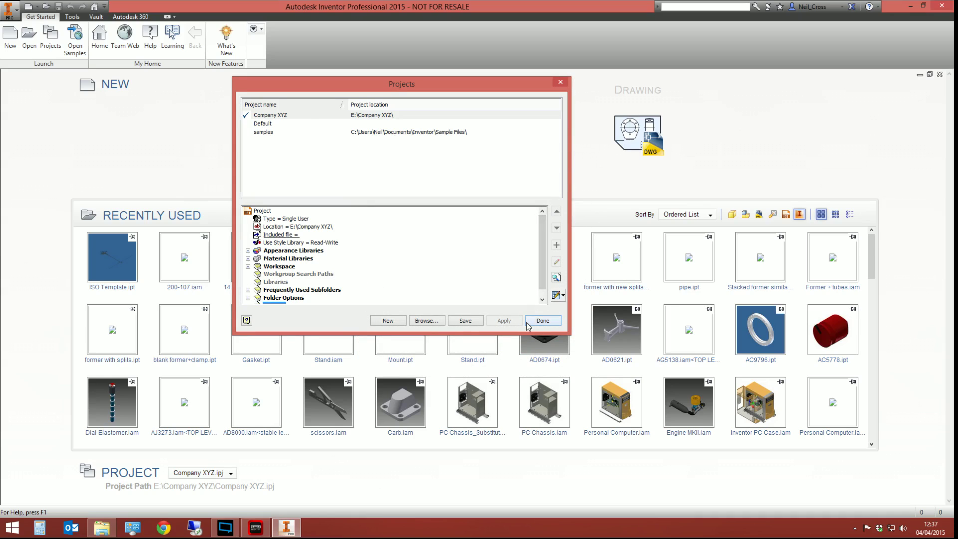
- Save the Company XYZ project, accept migrating it to the current release format and close the Projects dialog
click(466, 323)
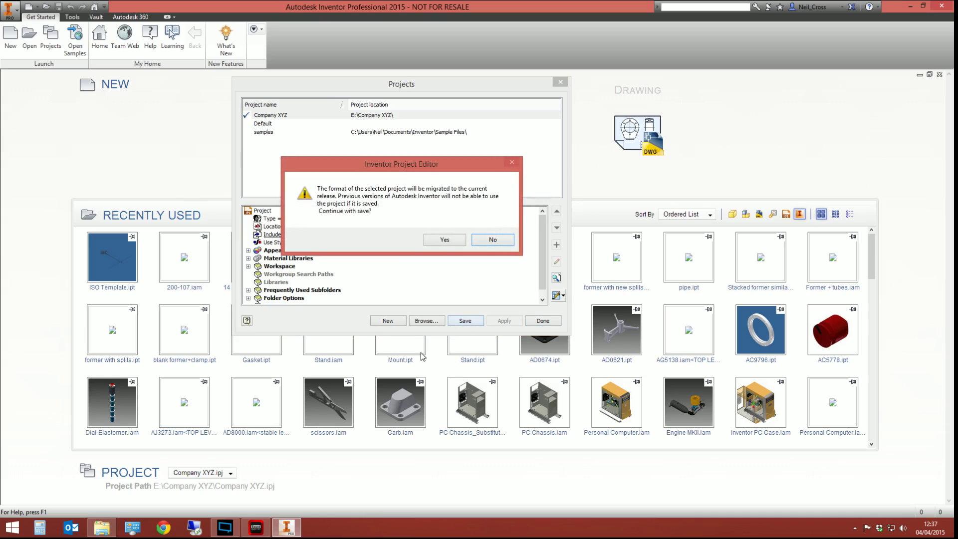
click(439, 245)
click(542, 321)
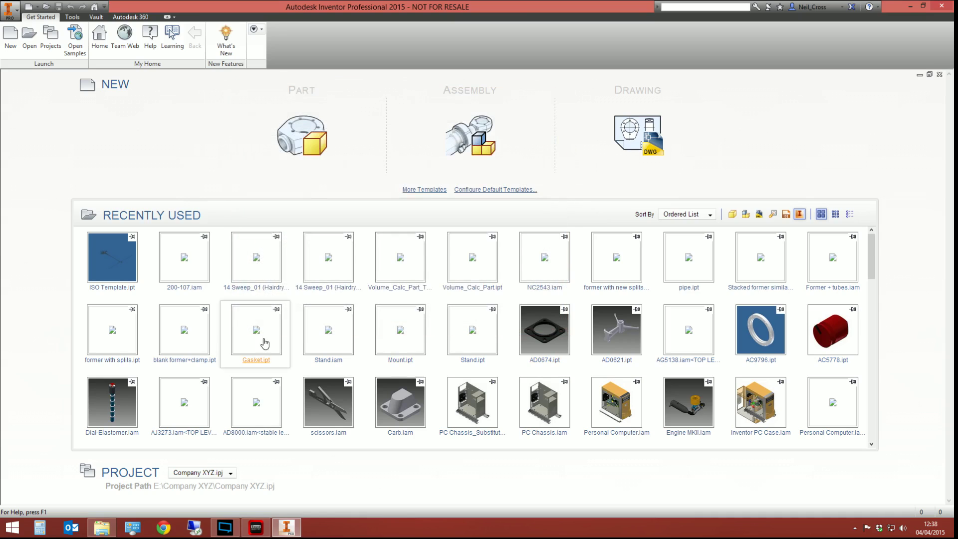
- Create a new part file from a template and begin saving it
click(11, 36)
double_click(407, 171)
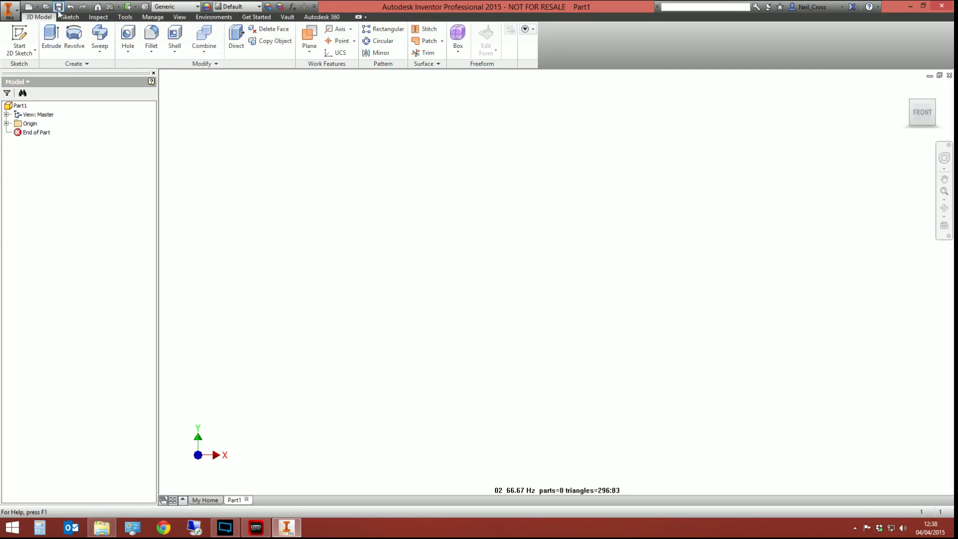
click(59, 7)
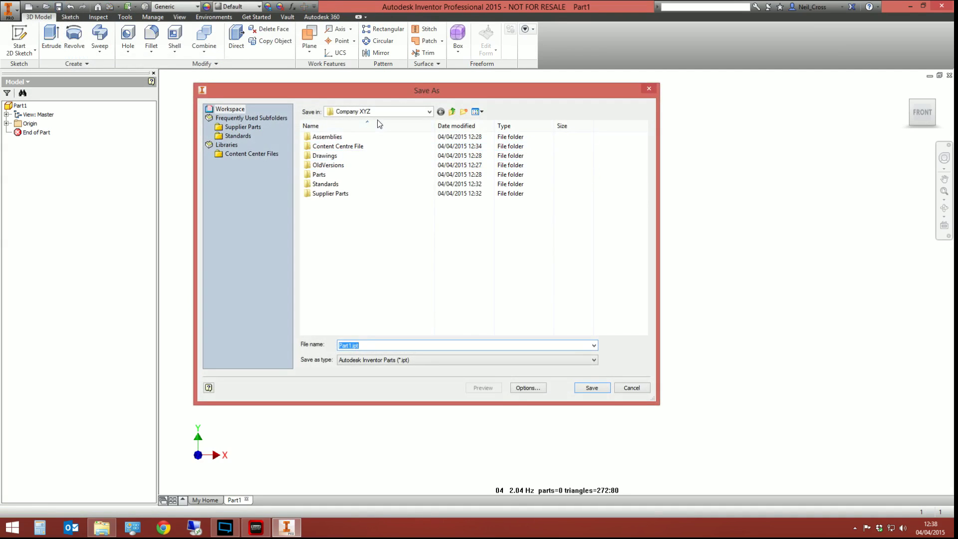
- Examine the Supplier Parts, Standards, Workspace and Parts save locations, and dismiss the Save As dialog without saving
click(243, 127)
click(247, 137)
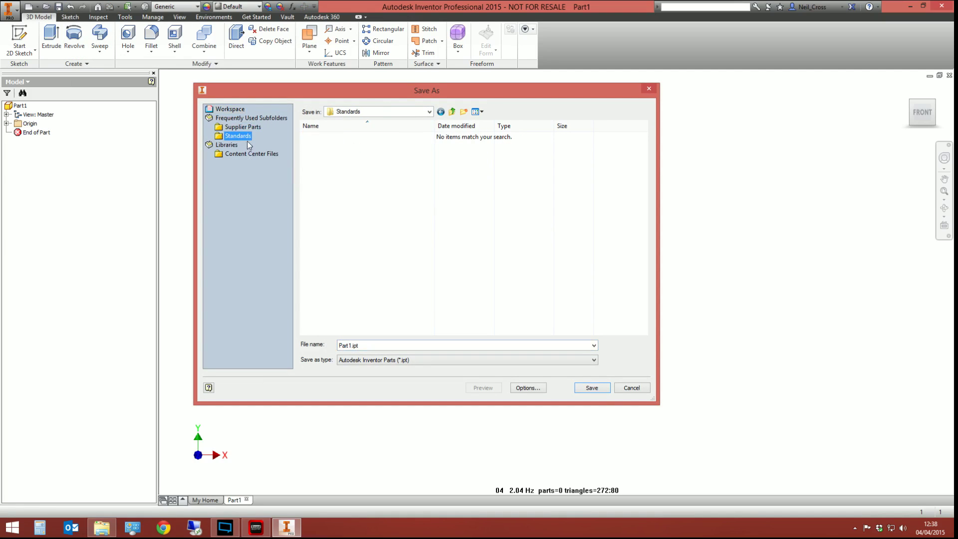
click(237, 111)
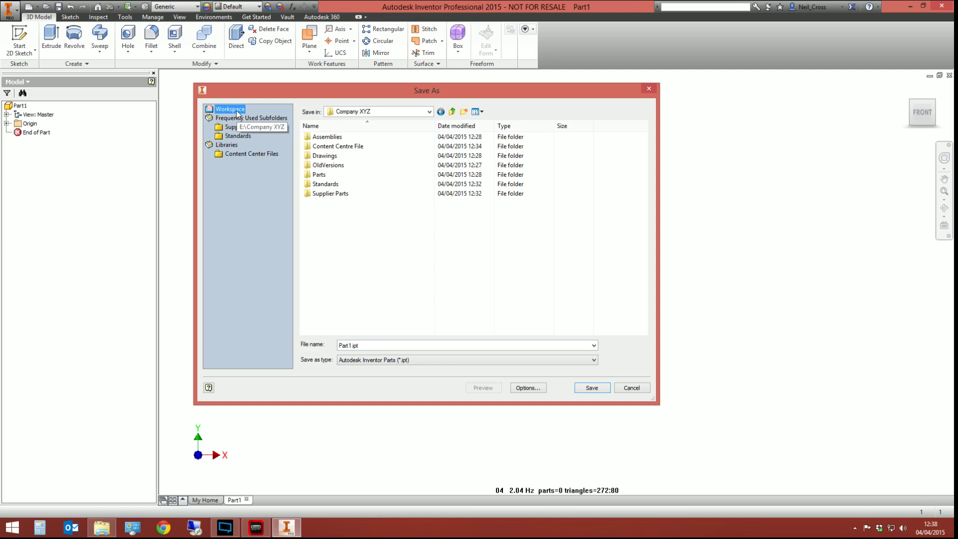
double_click(315, 176)
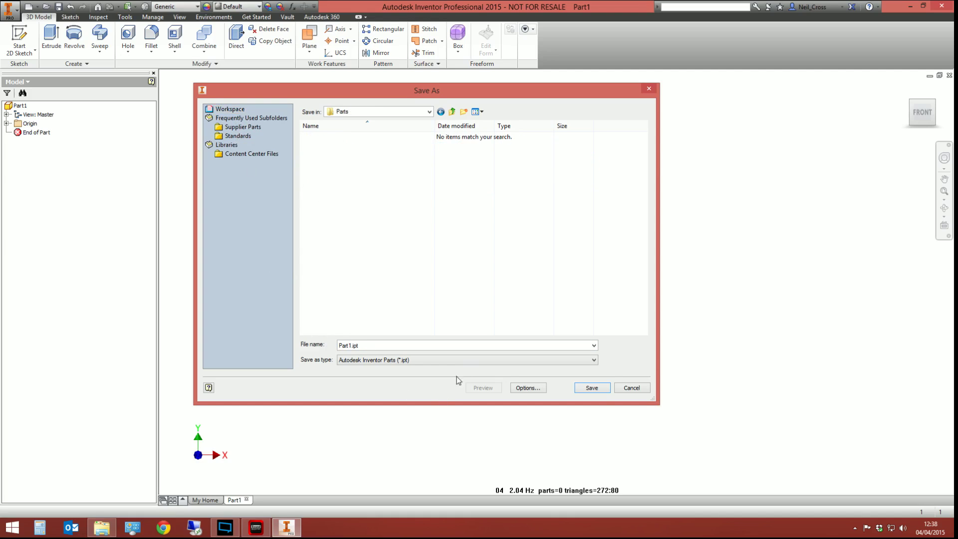
click(451, 112)
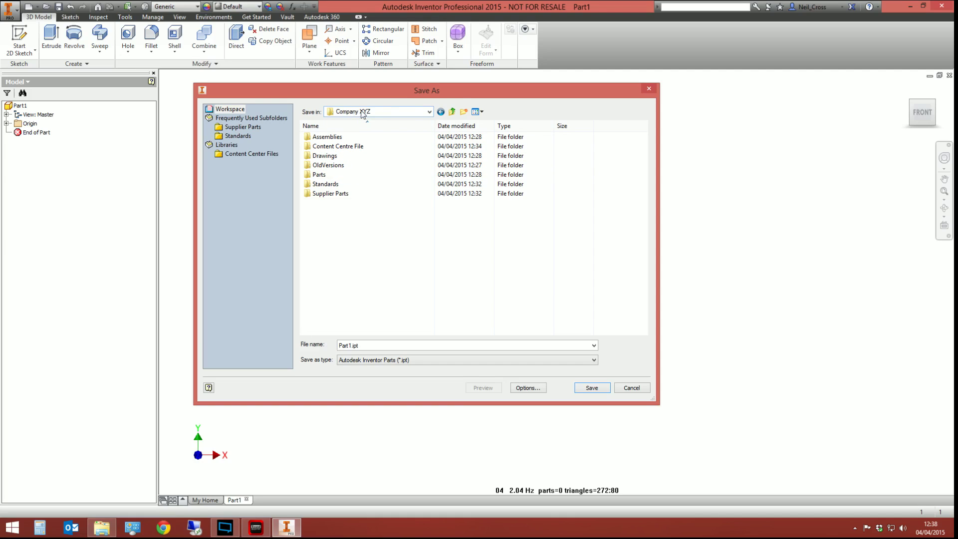
click(649, 89)
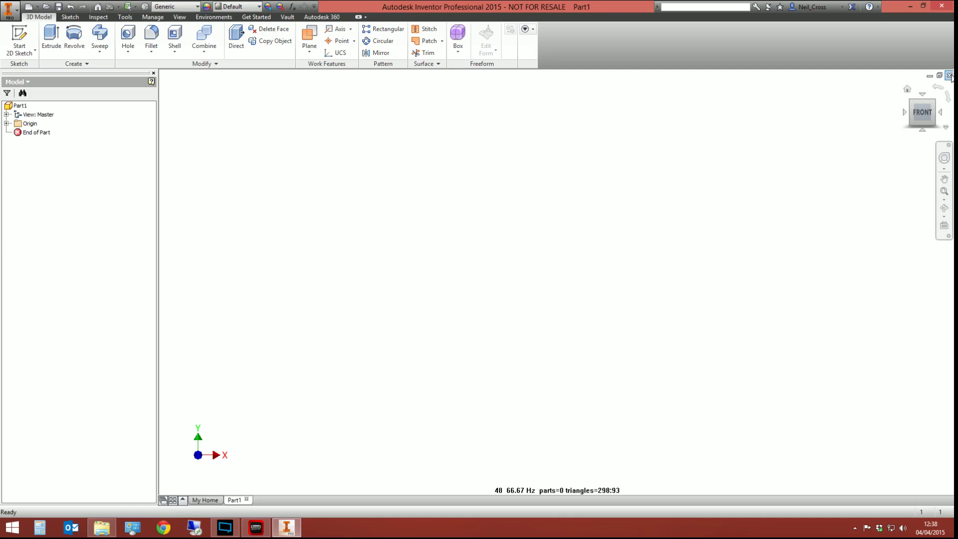
- Save the part as Part1.ipt on the Desktop, agreeing to use a location outside the active project
click(59, 7)
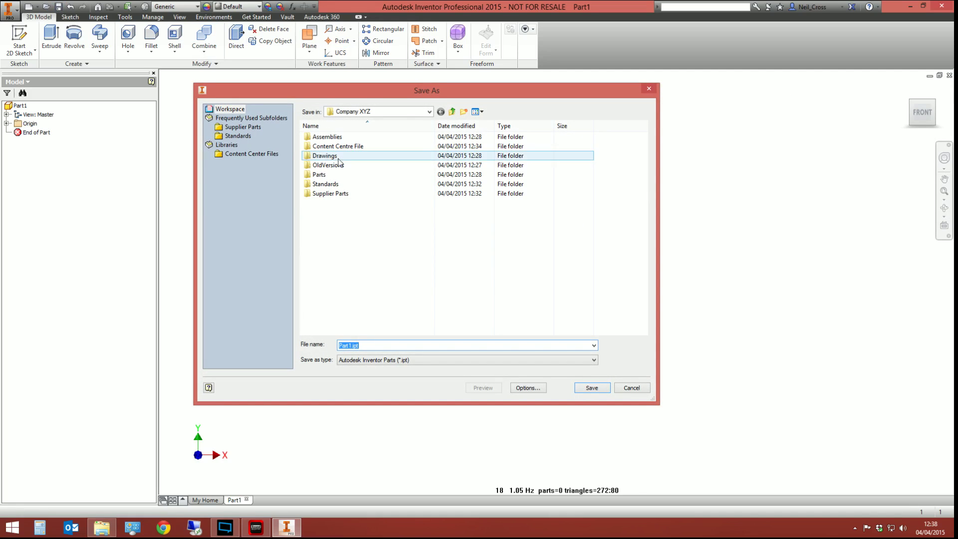
click(366, 112)
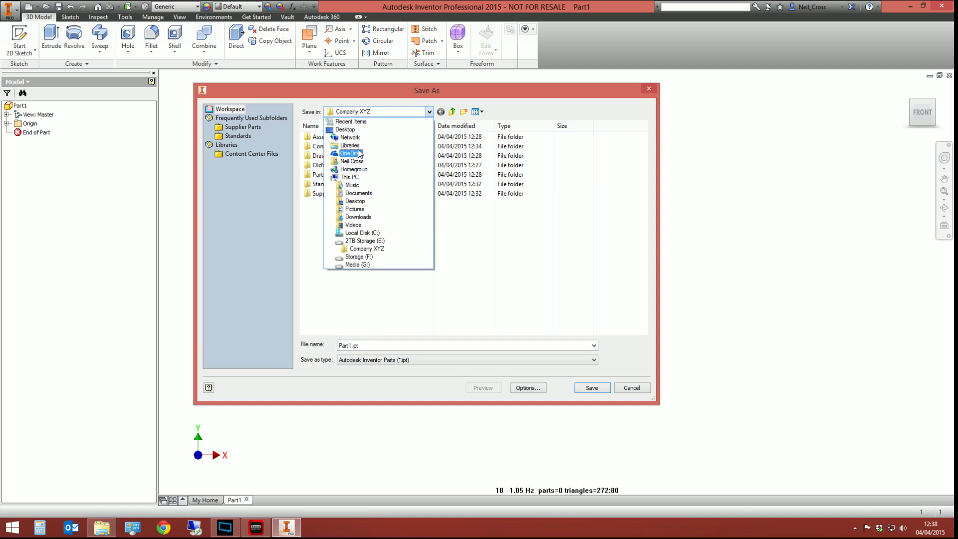
click(349, 129)
click(592, 389)
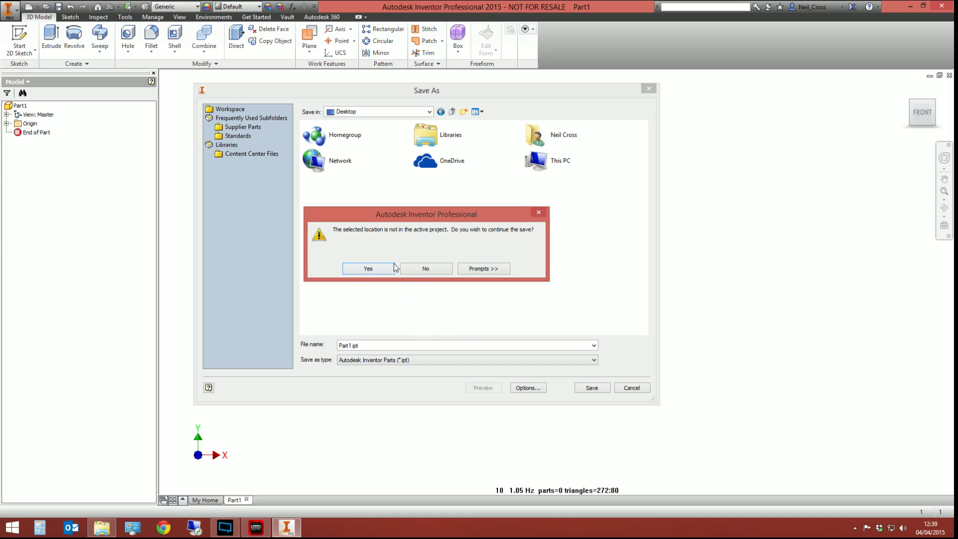
click(378, 269)
- Switch to the Windows desktop to look at its files and return to Inventor
click(911, 6)
drag(18, 270, 169, 169)
click(287, 527)
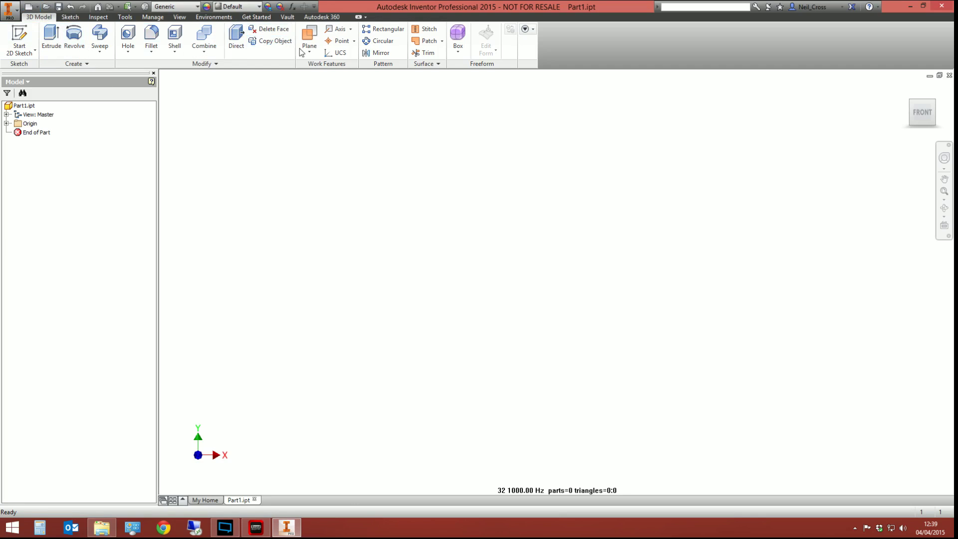
- Try to make samples the active project while Part1.ipt is open, and close the Projects dialog
click(257, 17)
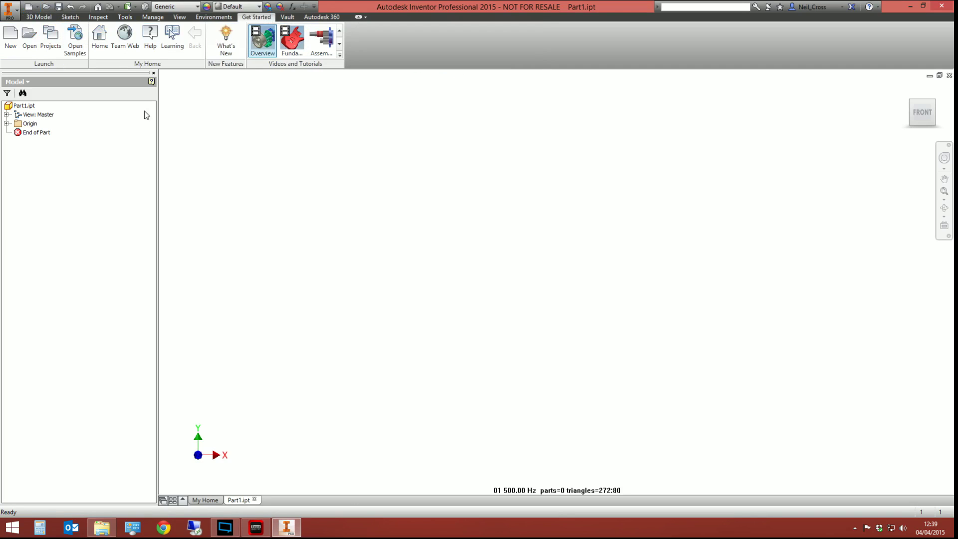
click(50, 39)
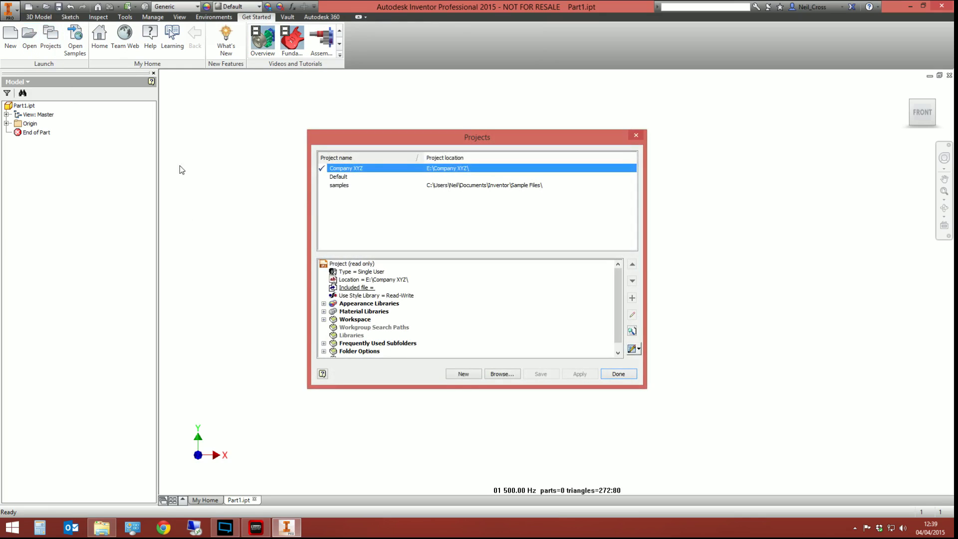
double_click(340, 185)
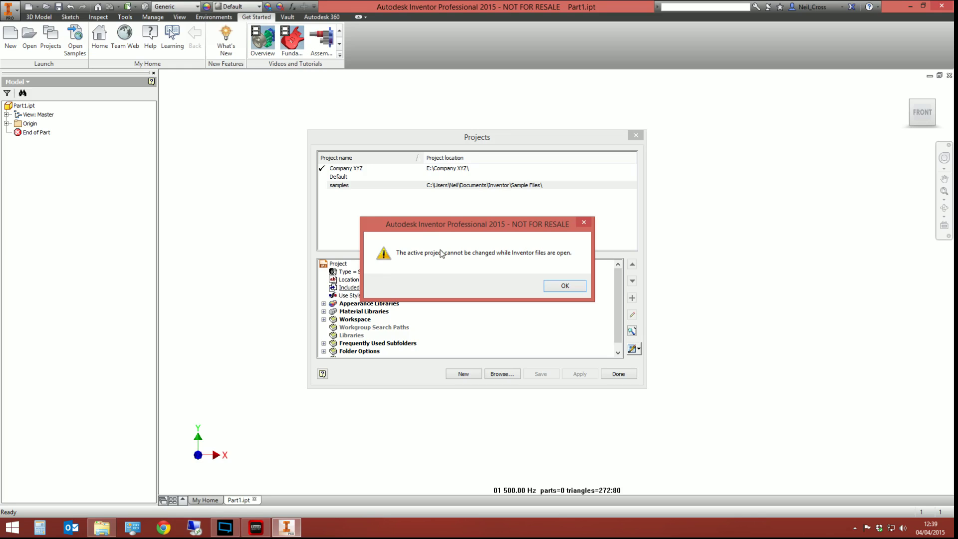
click(575, 286)
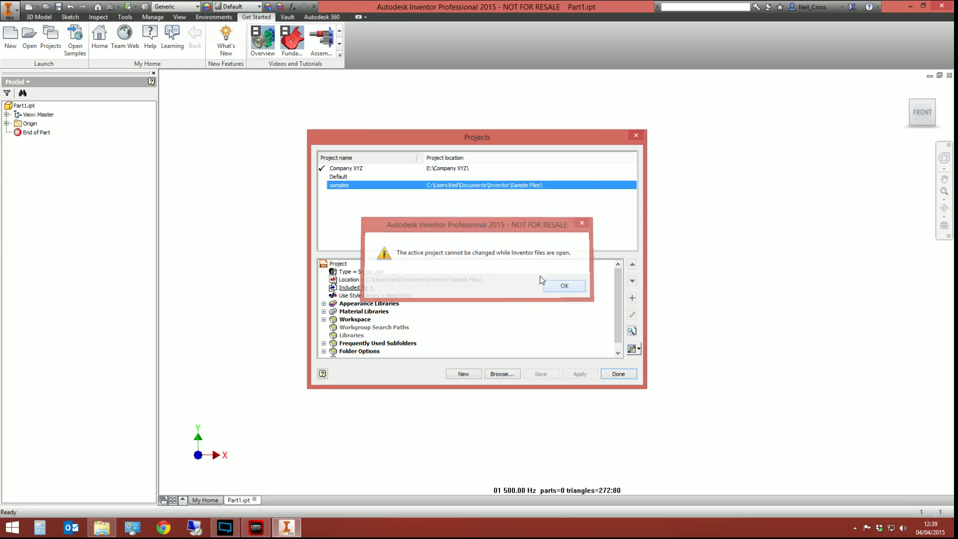
click(636, 135)
- From the home page, switch the active project to Default and back to Company XYZ, and close the Projects dialog
click(95, 40)
click(51, 36)
double_click(349, 177)
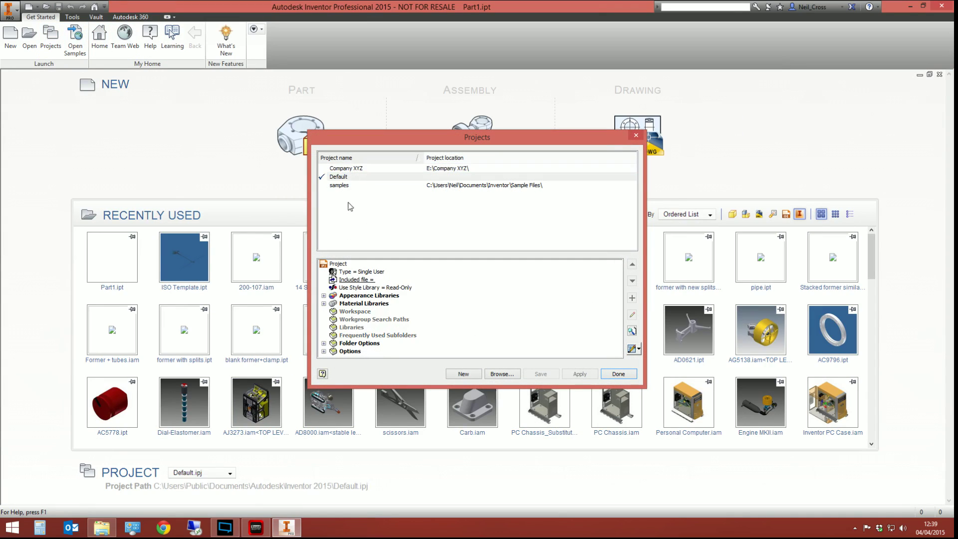
double_click(355, 170)
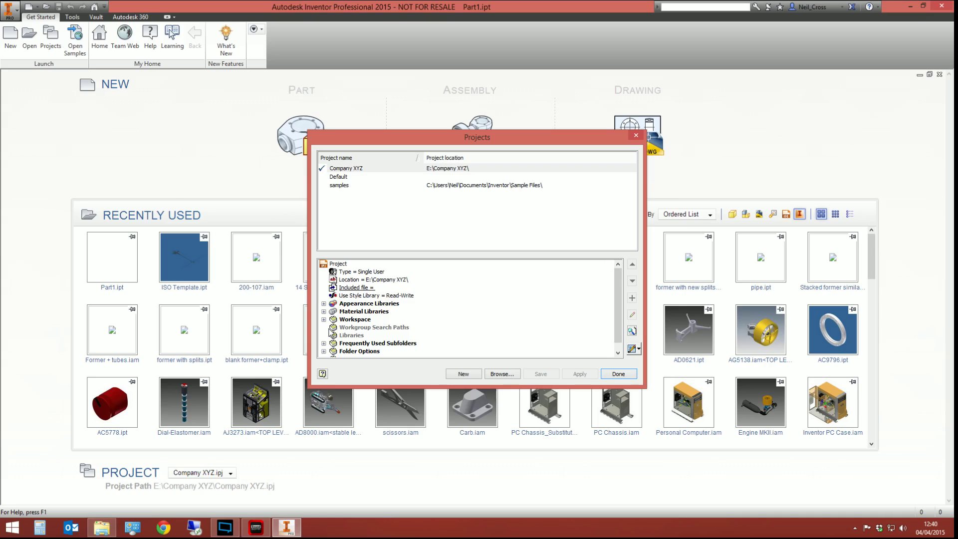
click(636, 137)
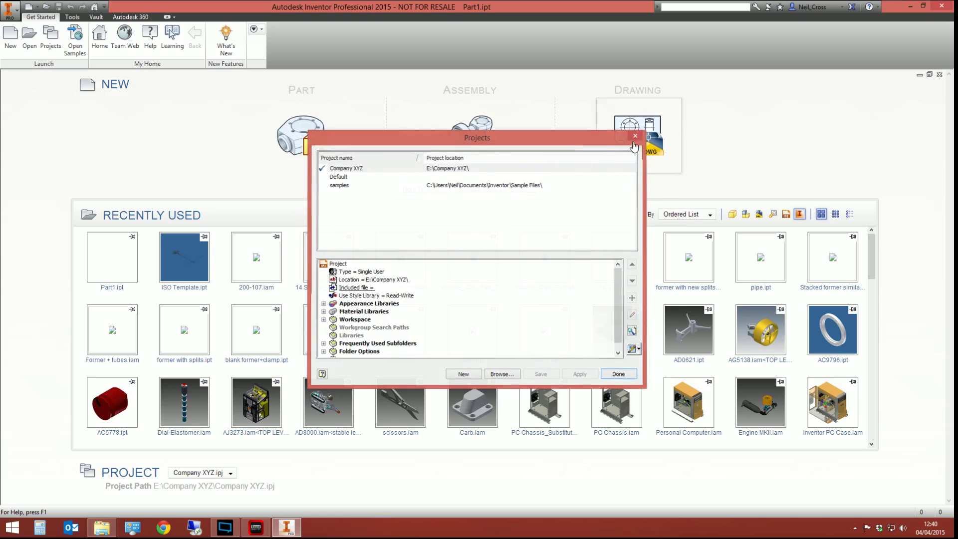
- Reopen the Projects dialog and reposition its window higher on the home page
click(50, 40)
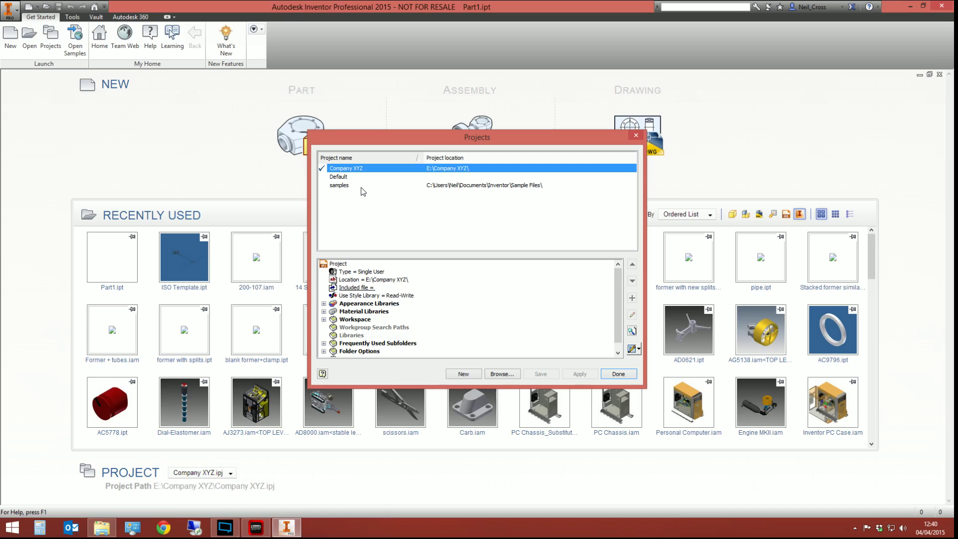
drag(392, 144, 375, 120)
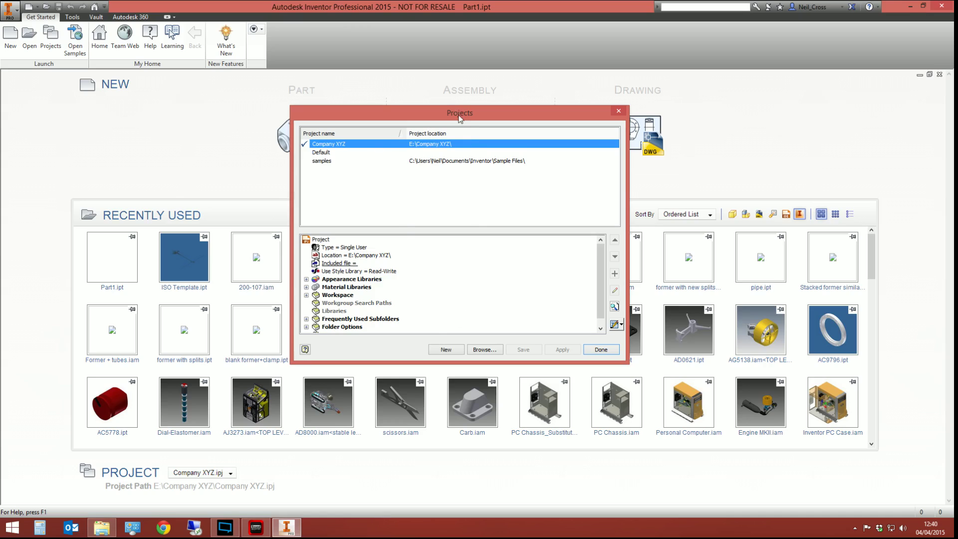
drag(439, 112, 431, 89)
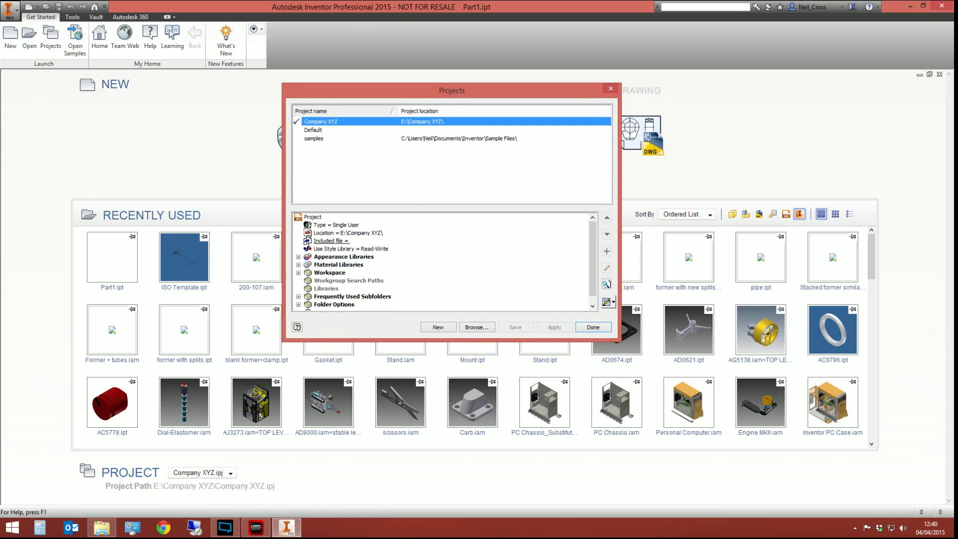